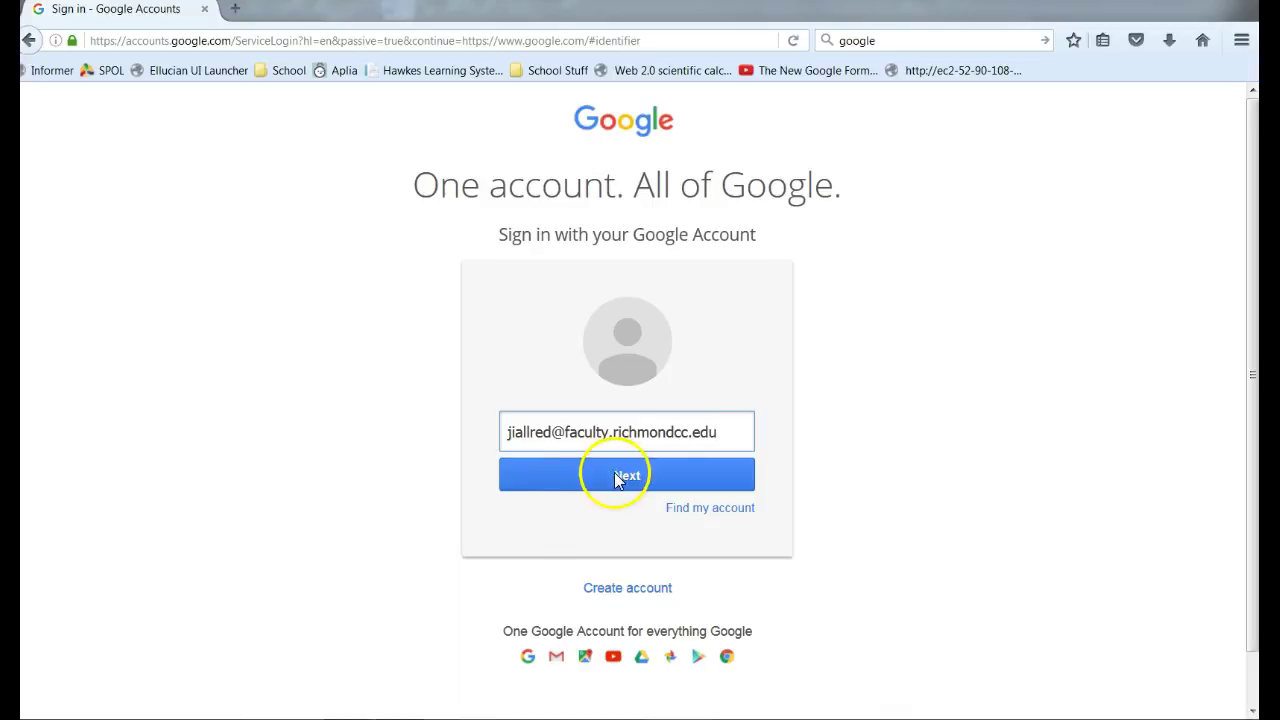
Sign in to the Google account with its e-mail and account password, and dismiss the homepage suggestion
{"action": "left_click", "coordinate": [618, 476]}
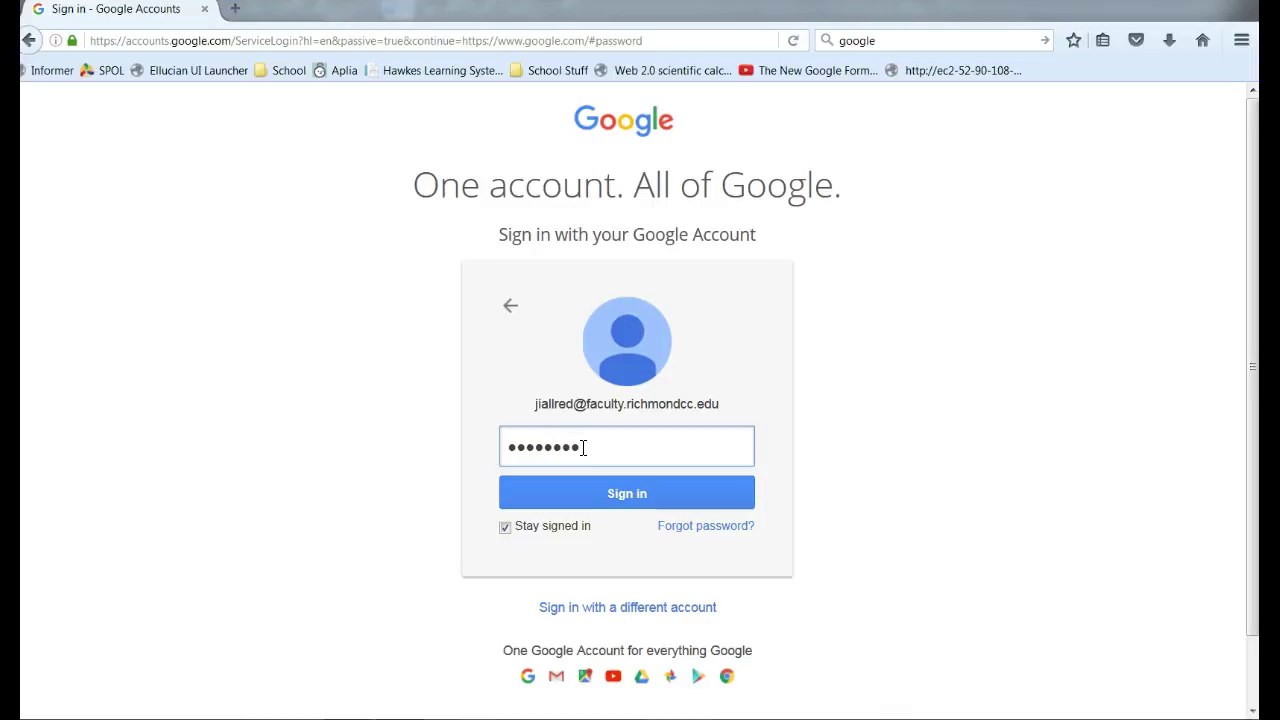
{"action": "left_click", "coordinate": [621, 500]}
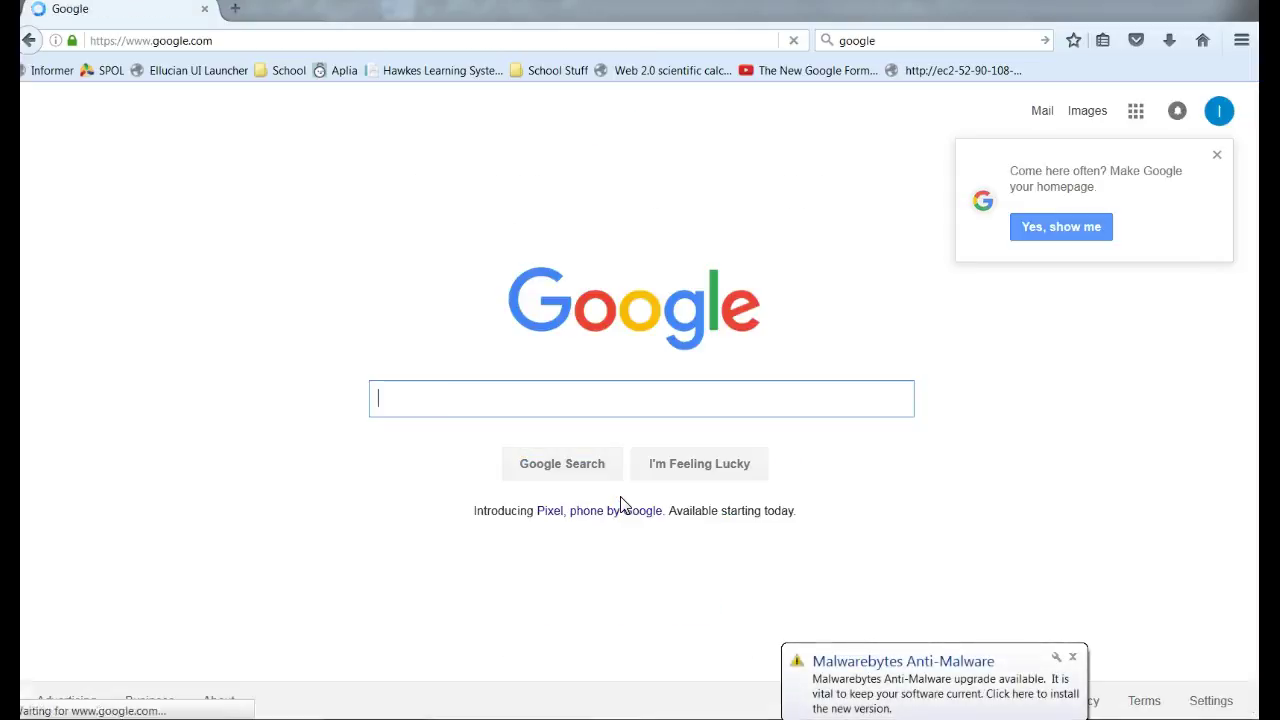
{"action": "left_click", "coordinate": [1218, 156]}
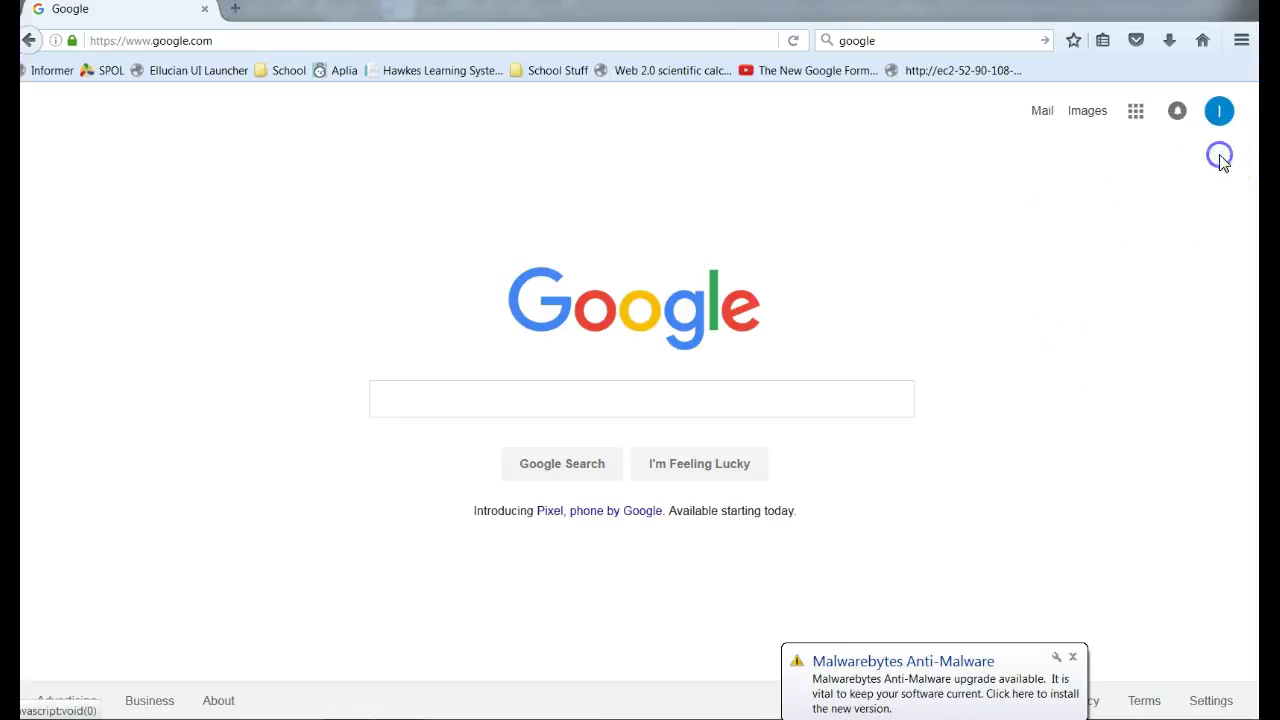
Open Google Drive from the list of Google apps
{"action": "left_click", "coordinate": [1136, 113]}
{"action": "left_click", "coordinate": [1139, 131]}
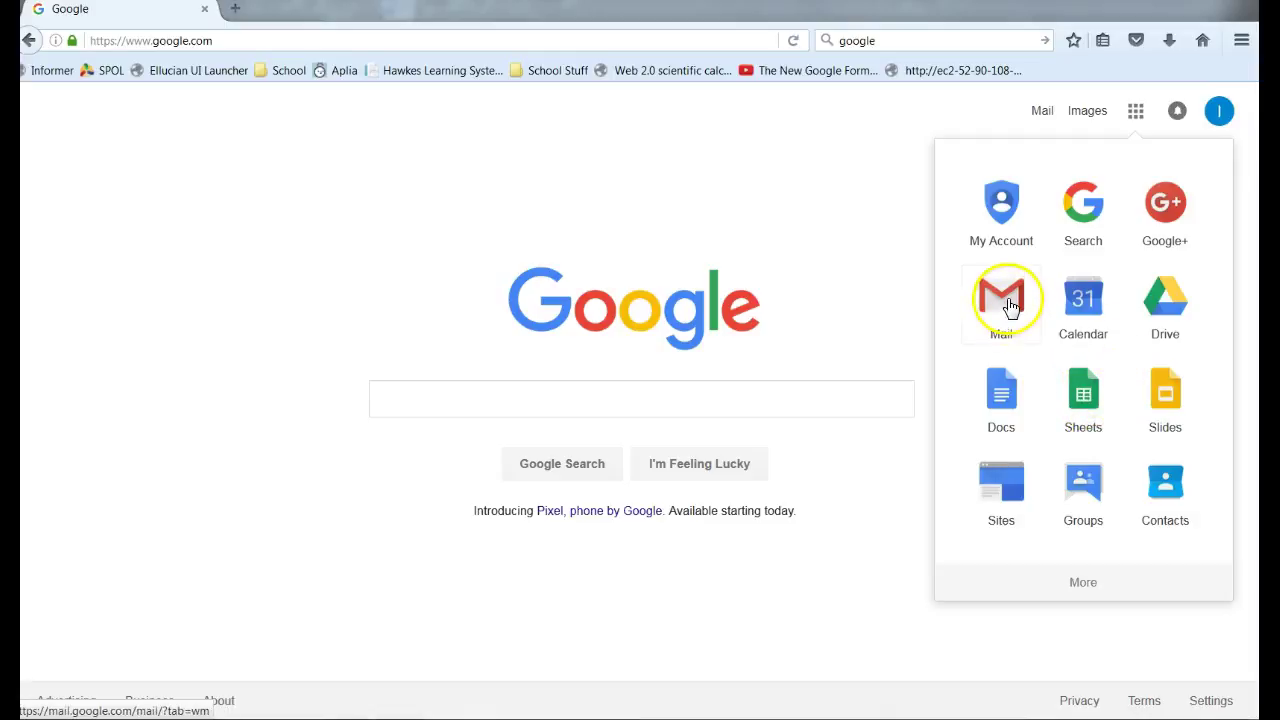
{"action": "left_click", "coordinate": [1169, 308]}
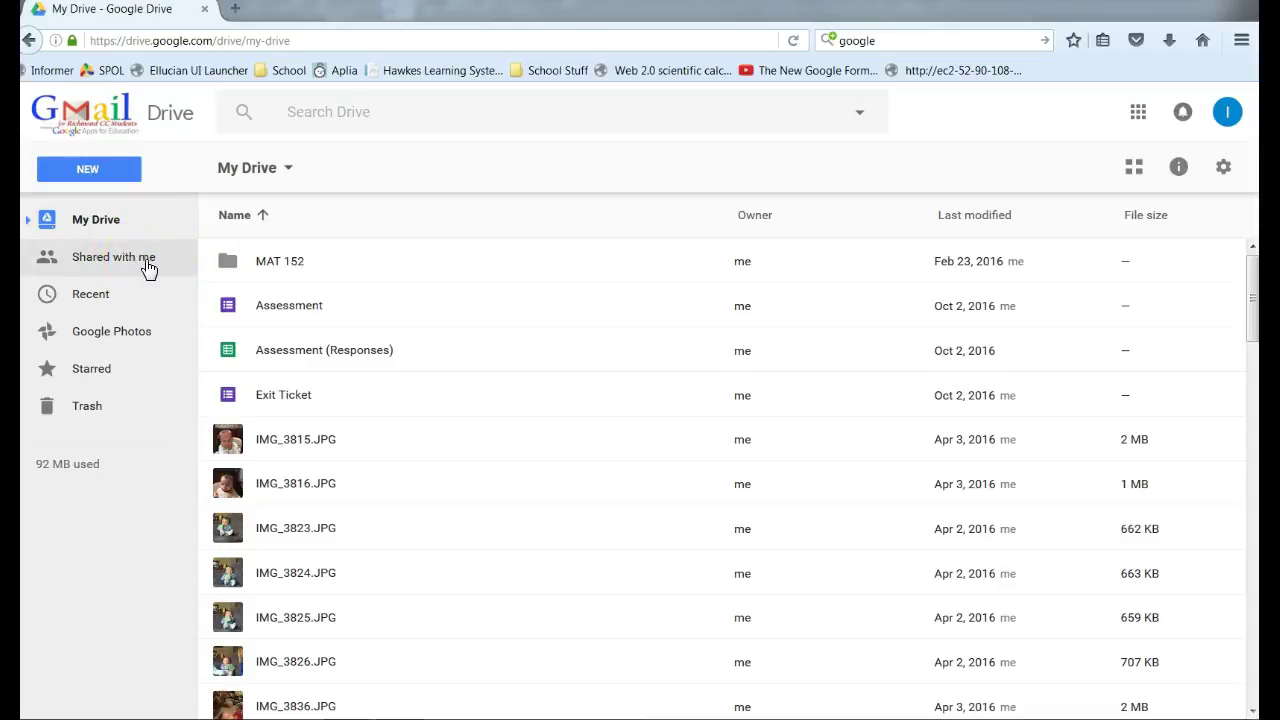
Create a new blank Google Form in My Drive
{"action": "left_click", "coordinate": [92, 170]}
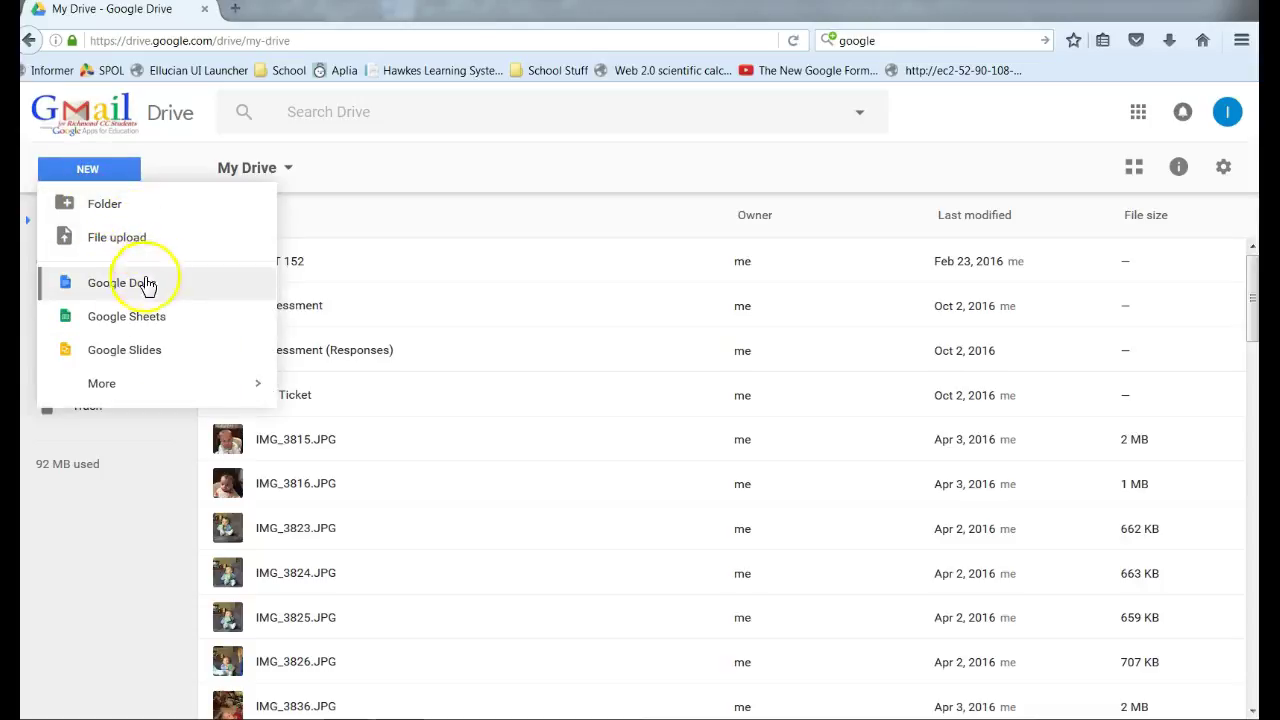
{"action": "mouse_move", "coordinate": [108, 388]}
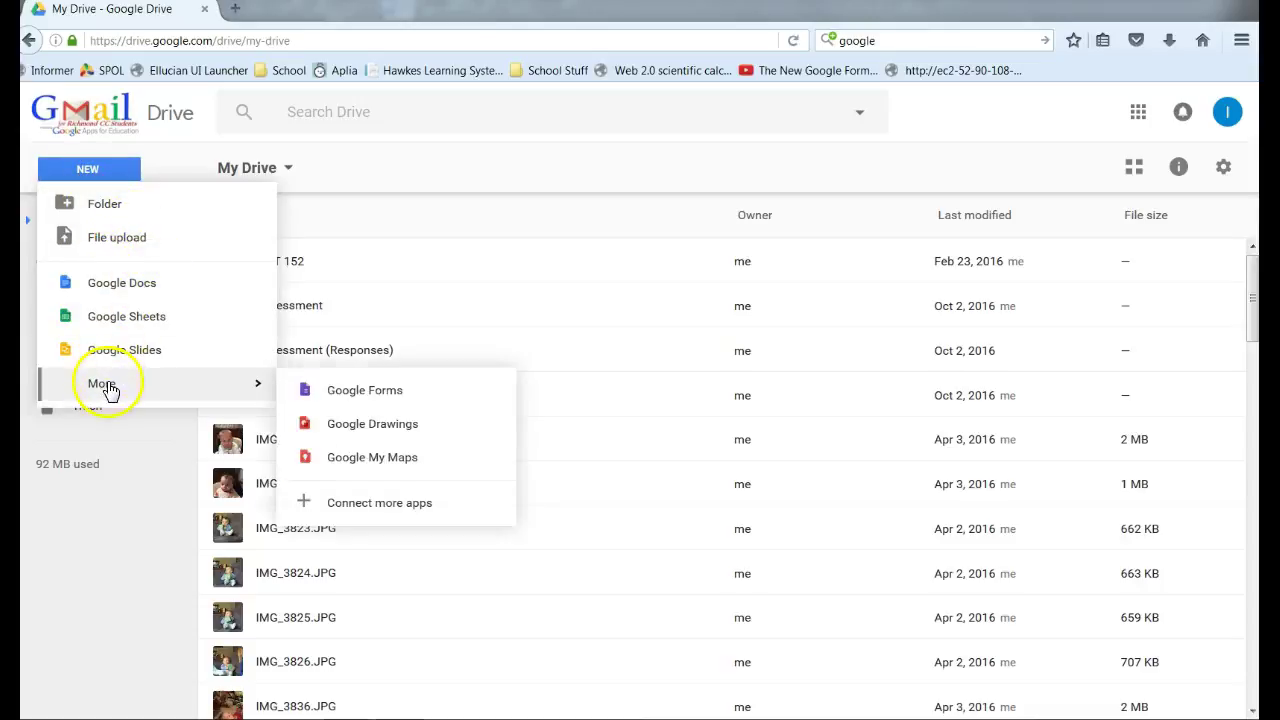
{"action": "left_click", "coordinate": [377, 400]}
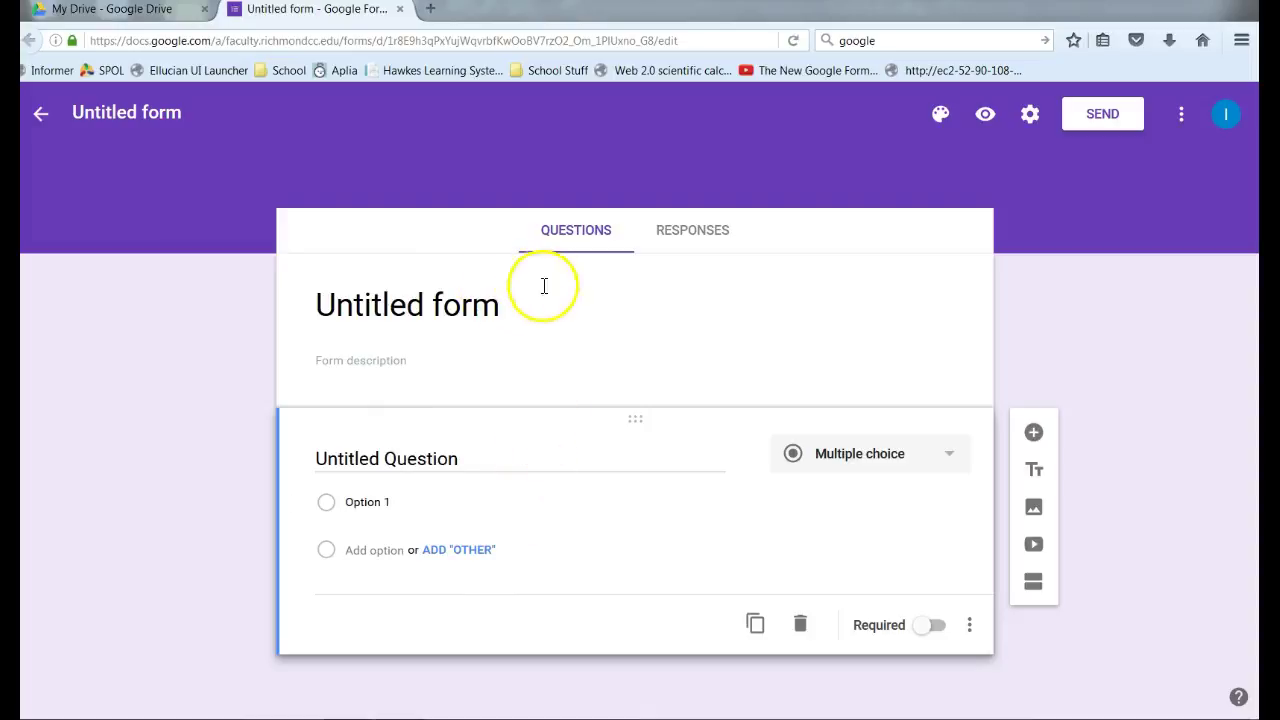
Replace the placeholder form title with "Example"
{"action": "left_click", "coordinate": [379, 305]}
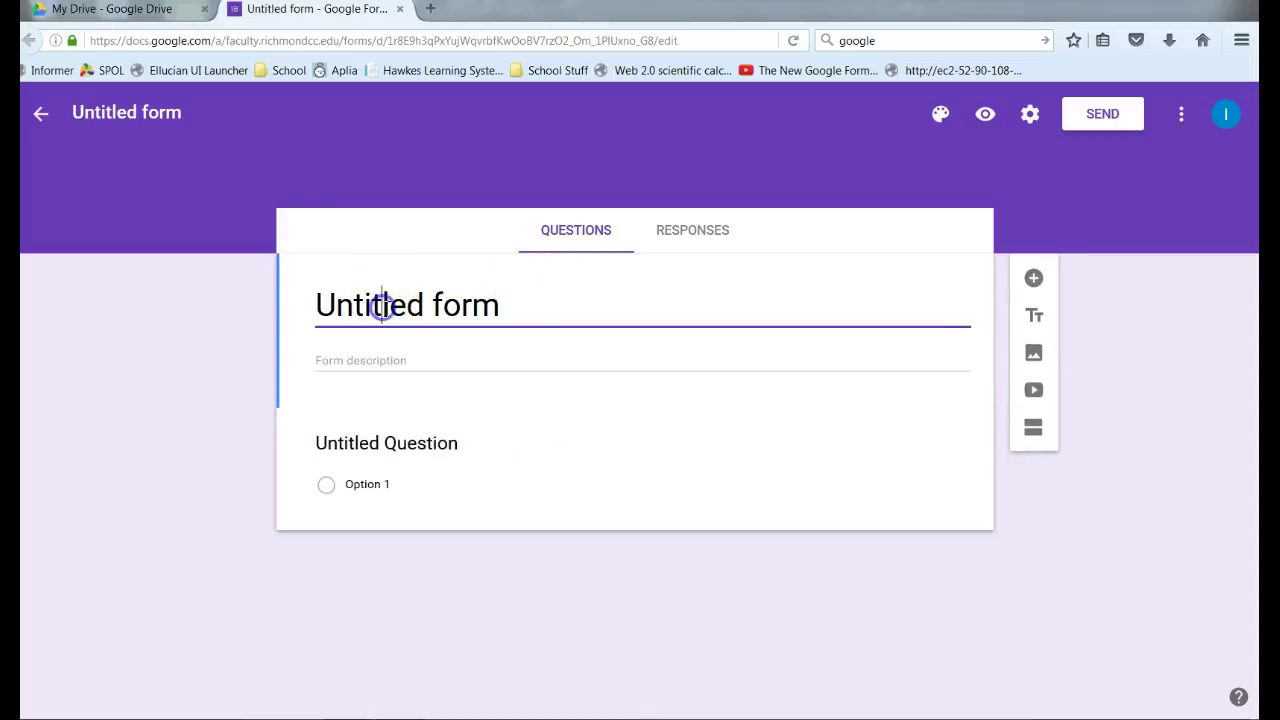
{"action": "left_click_drag", "start_coordinate": [538, 297], "coordinate": [259, 295]}
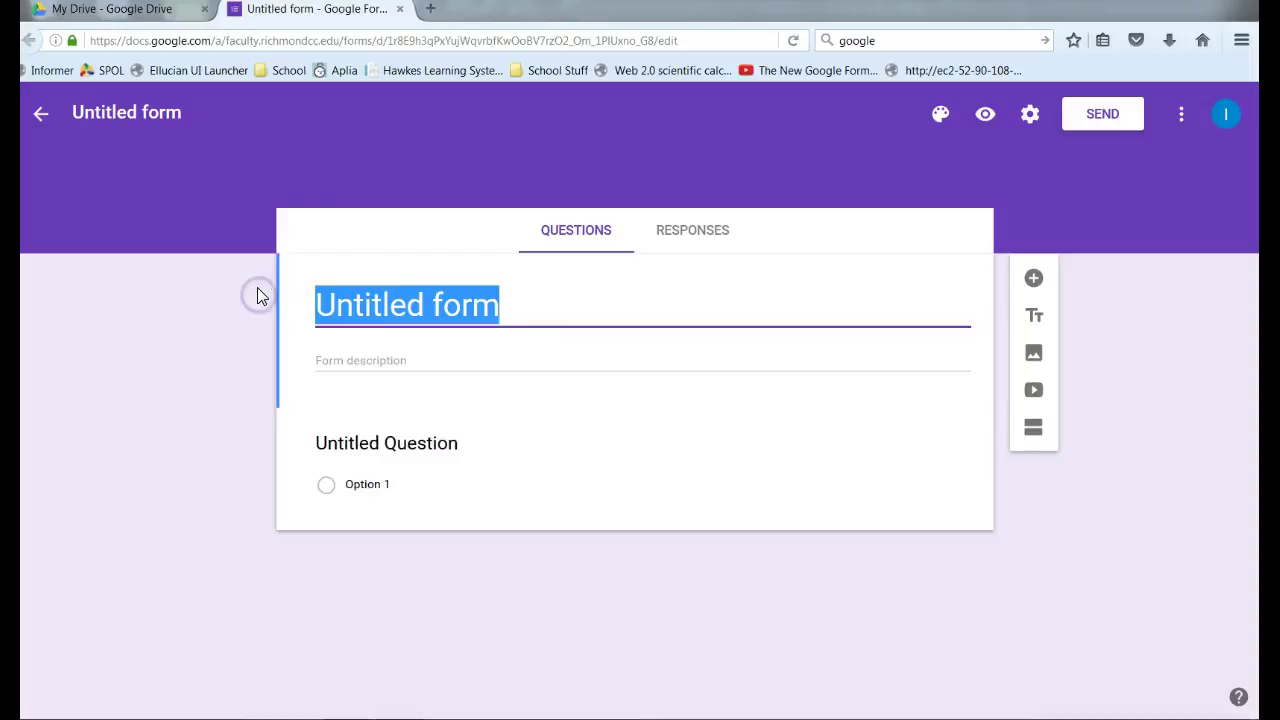
{"action": "type", "text": "Exa"}
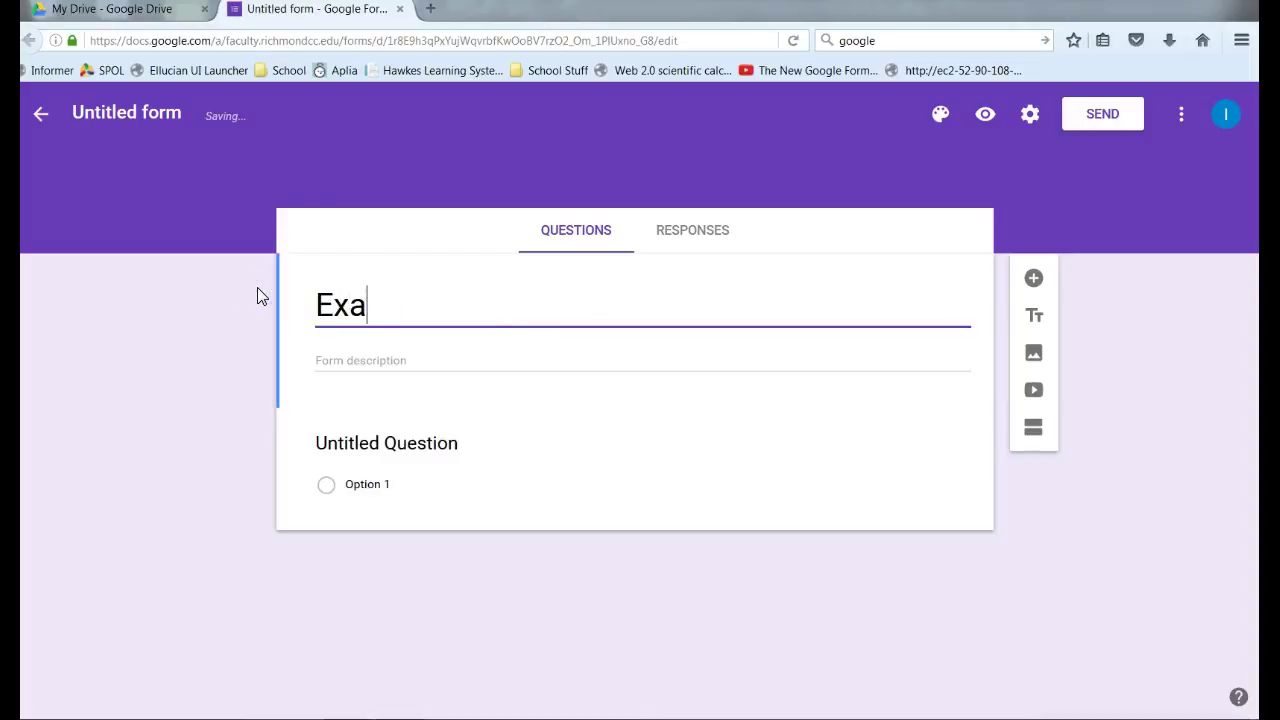
{"action": "type", "text": "mple"}
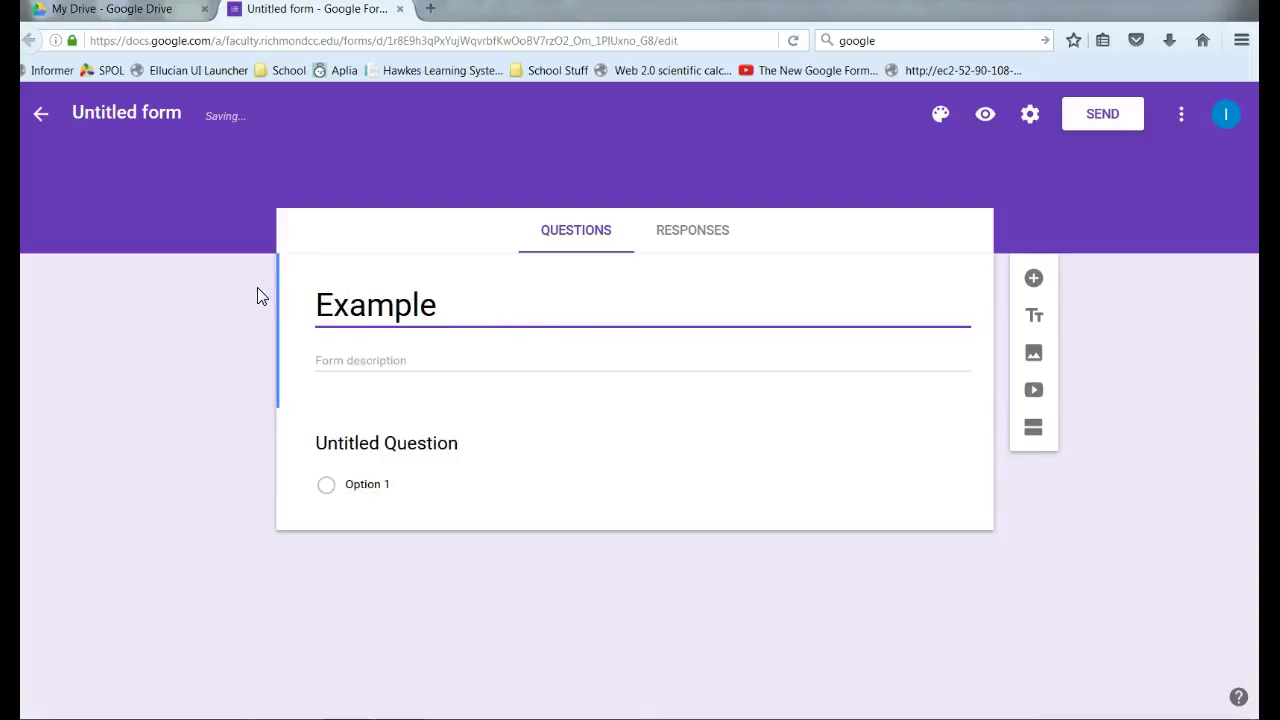
Title the first question "How is the weather?" and review the available question types, keeping Multiple choice
{"action": "left_click", "coordinate": [383, 446]}
{"action": "left_click_drag", "start_coordinate": [466, 460], "coordinate": [263, 463]}
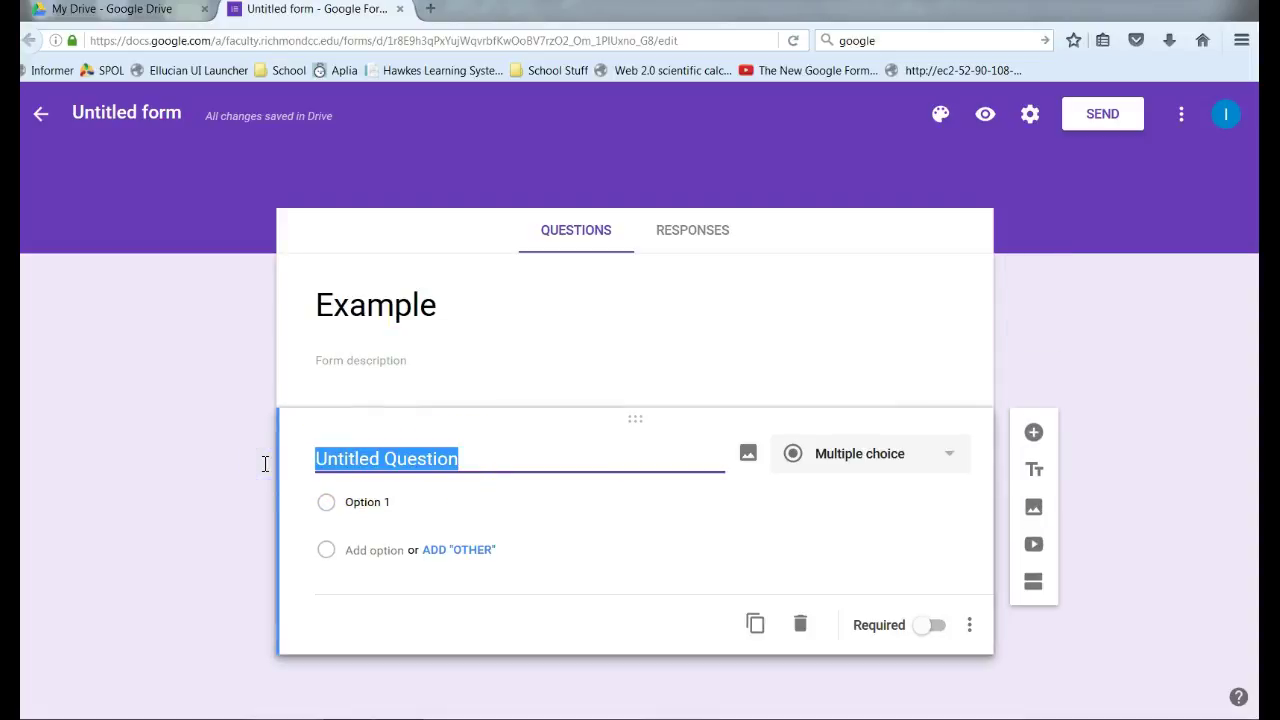
{"action": "type", "text": "How is the weather?"}
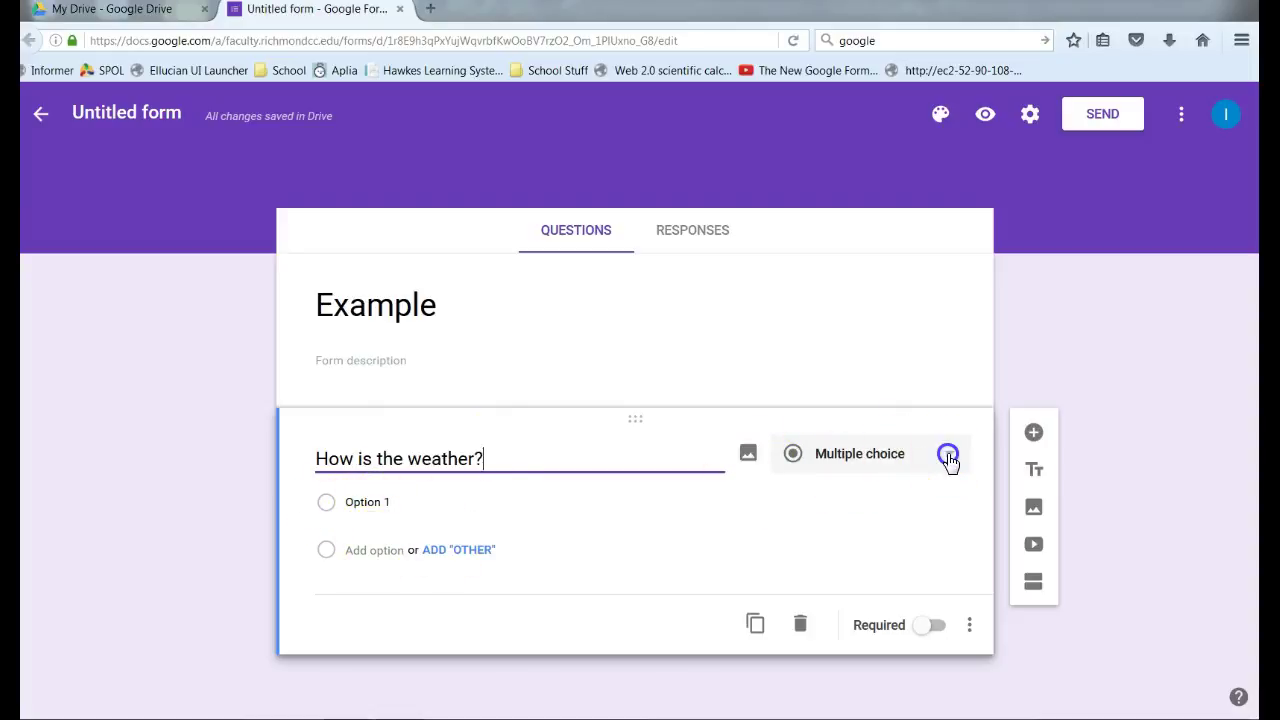
{"action": "left_click", "coordinate": [950, 462]}
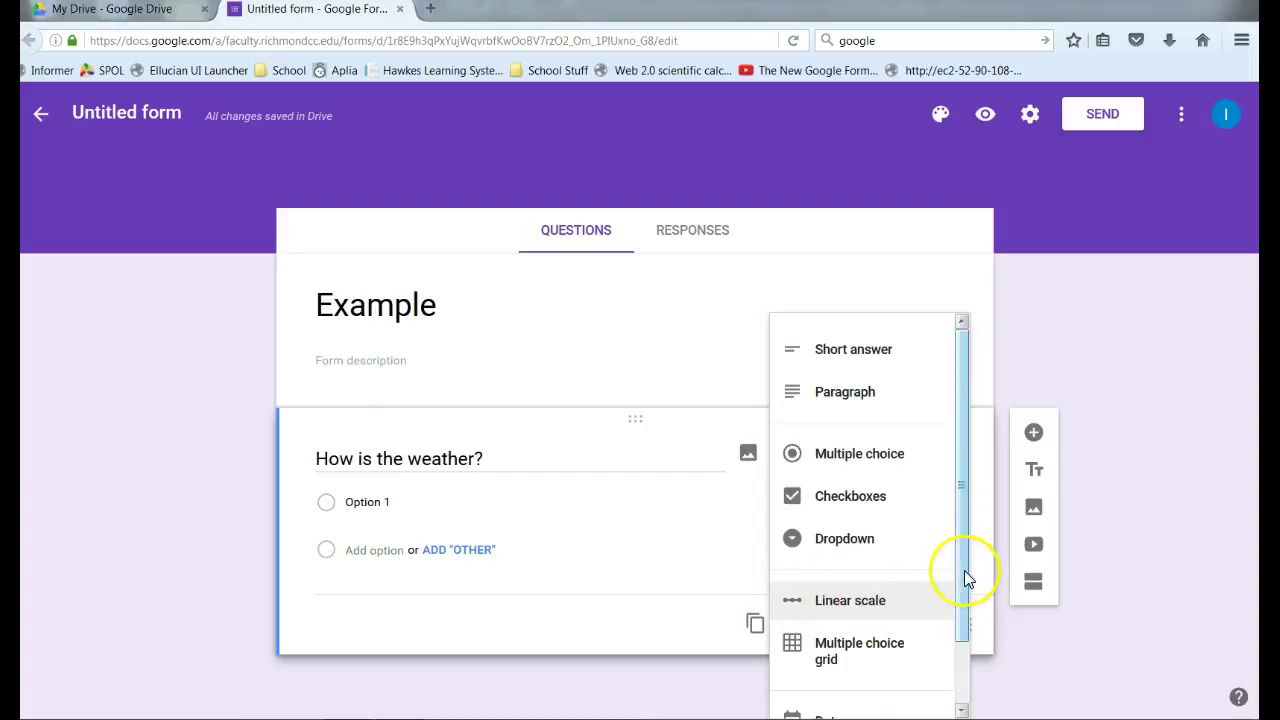
{"action": "mouse_move", "coordinate": [964, 570]}
{"action": "left_mouse_down"}
{"action": "mouse_move", "coordinate": [971, 648]}
{"action": "mouse_move", "coordinate": [963, 557]}
{"action": "left_mouse_up"}
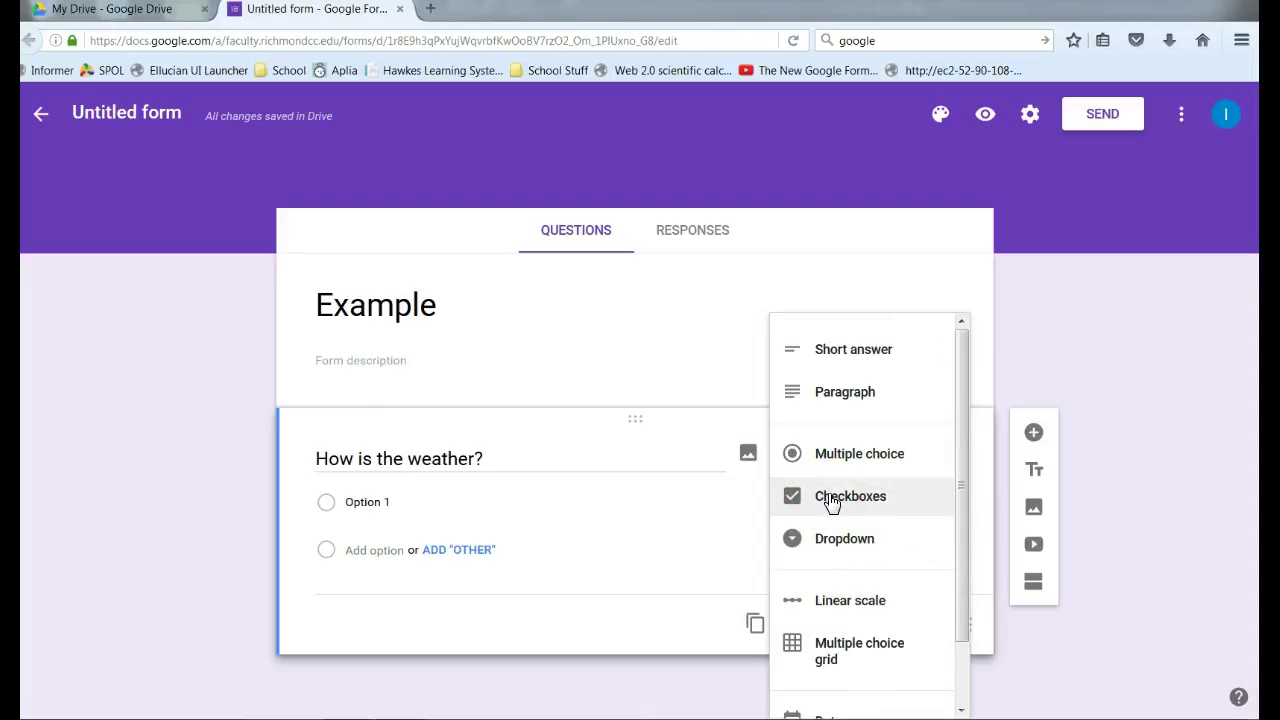
Enter Cold, Hot and Perfect as the answer options of the multiple-choice weather question
{"action": "left_click", "coordinate": [386, 503]}
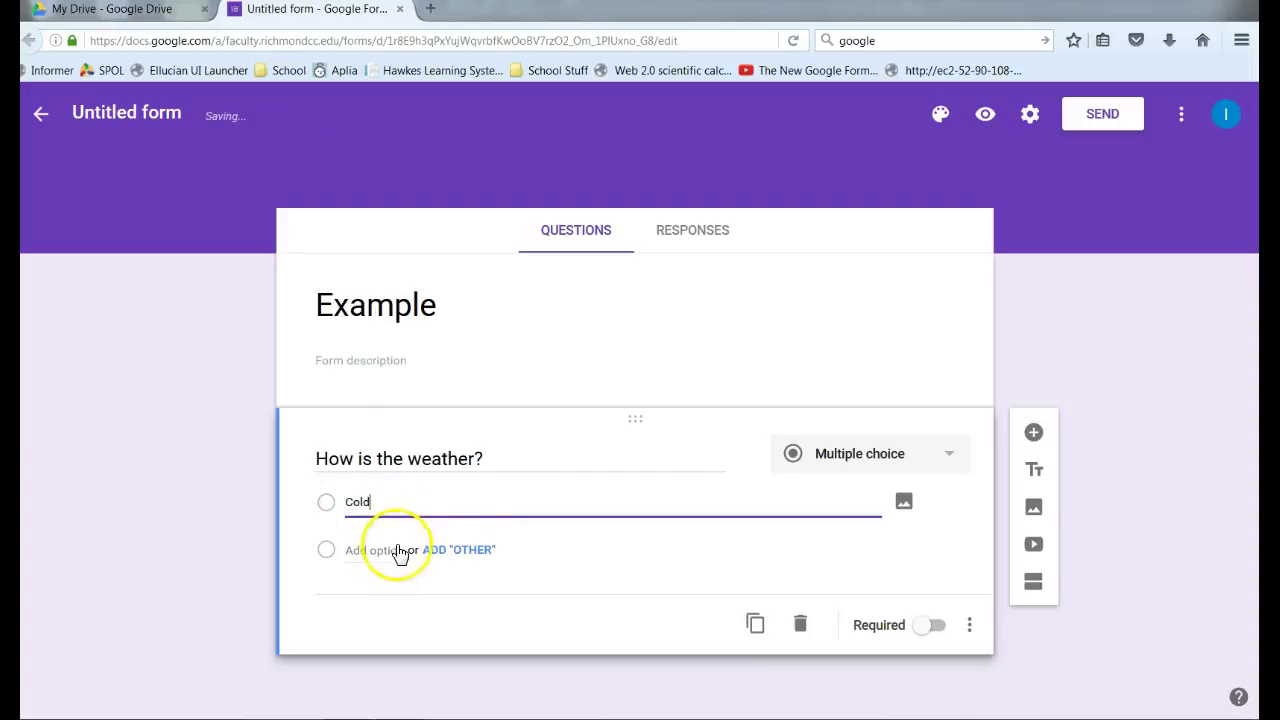
{"action": "left_click", "coordinate": [366, 550]}
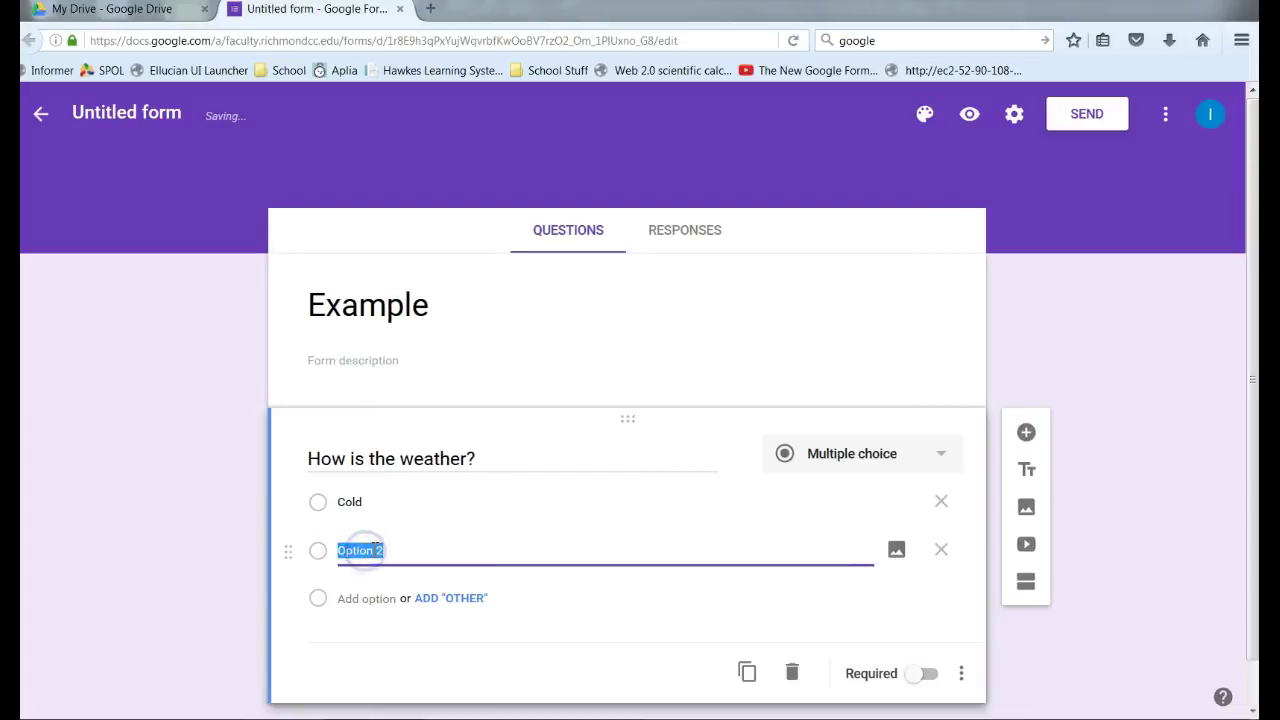
{"action": "type", "text": "Hot"}
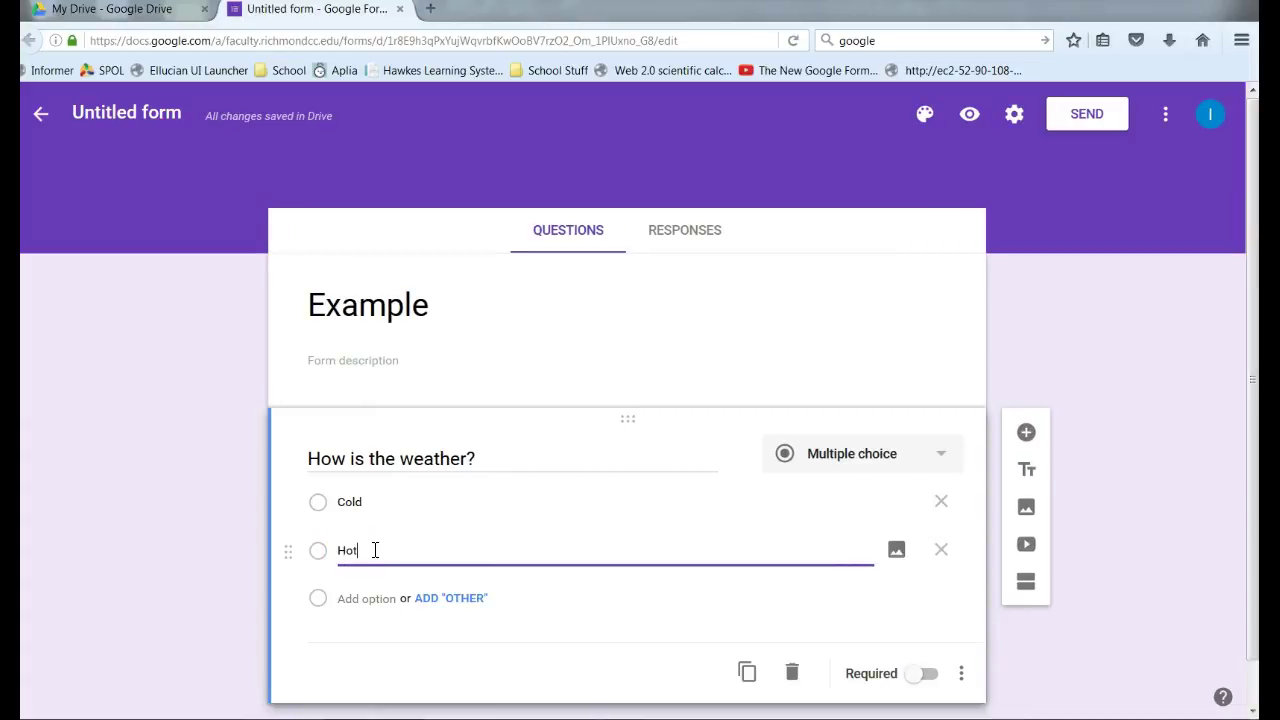
{"action": "left_click", "coordinate": [352, 598]}
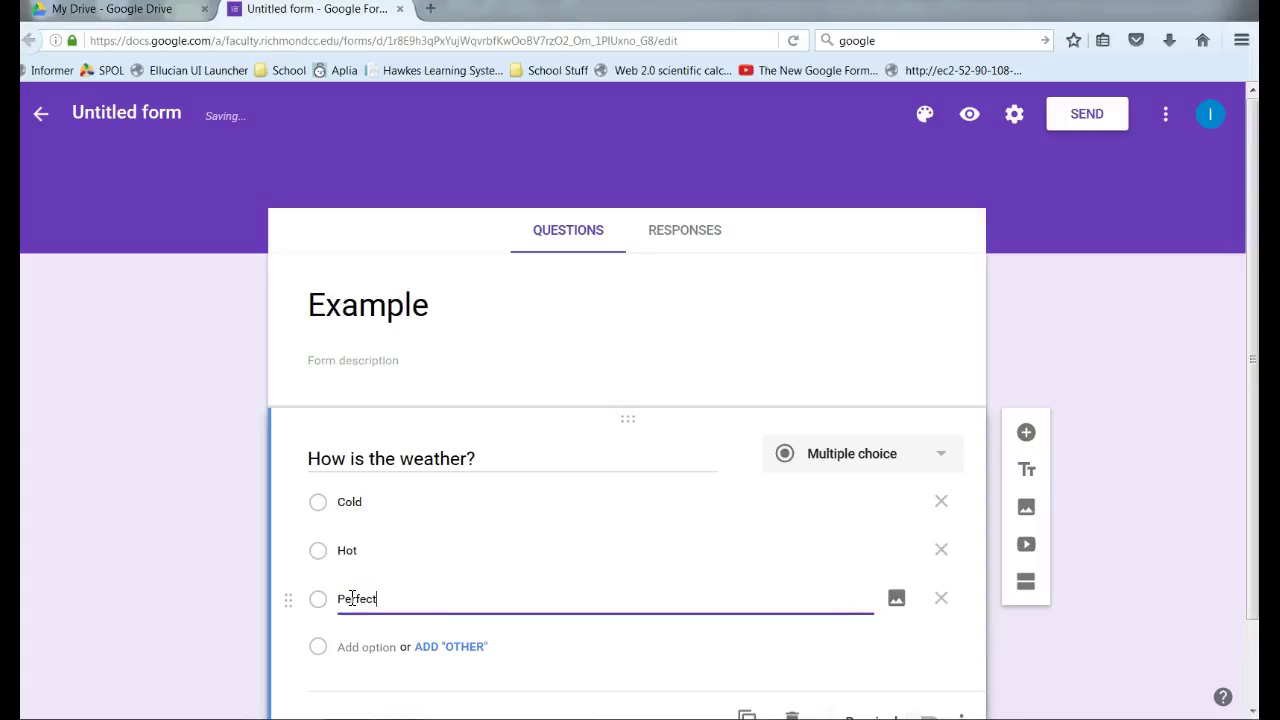
{"action": "type", "text": "Perfect"}
Add a required Short answer question titled "How is the weather?" and name the form file Example
{"action": "scroll", "coordinate": [808, 585], "scroll_direction": "down", "scroll_amount": 1}
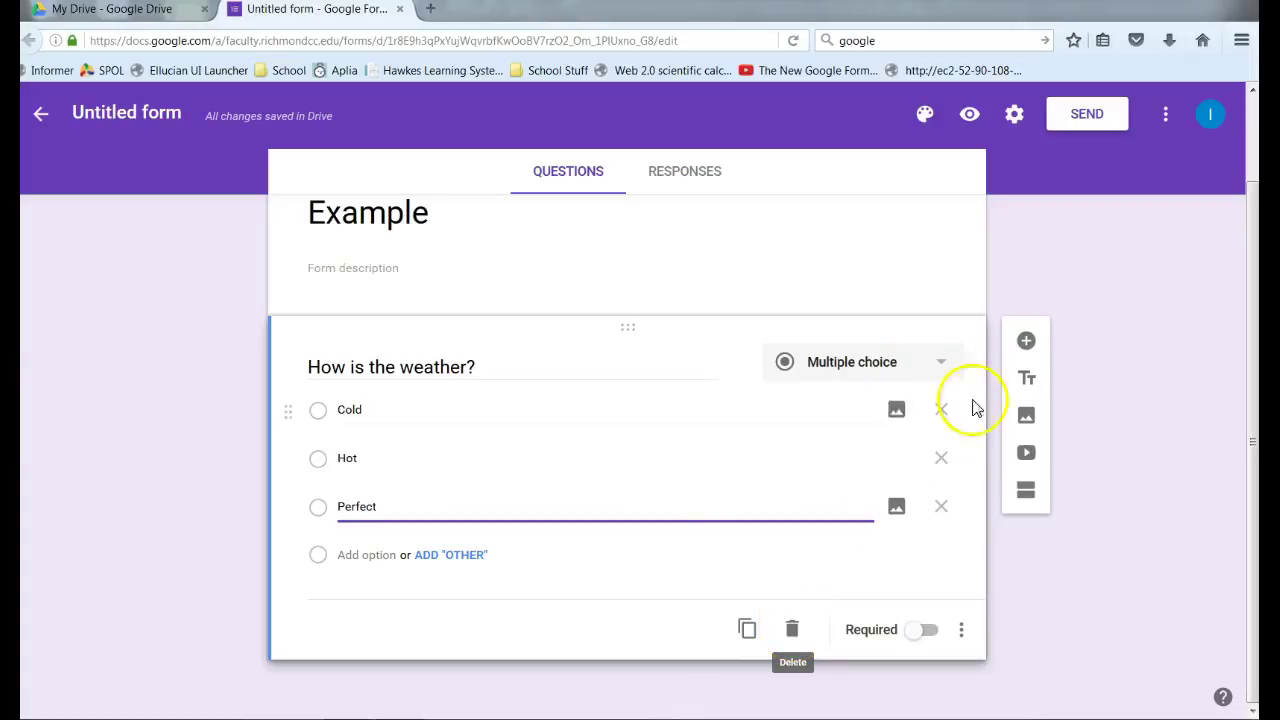
{"action": "left_click", "coordinate": [1028, 345]}
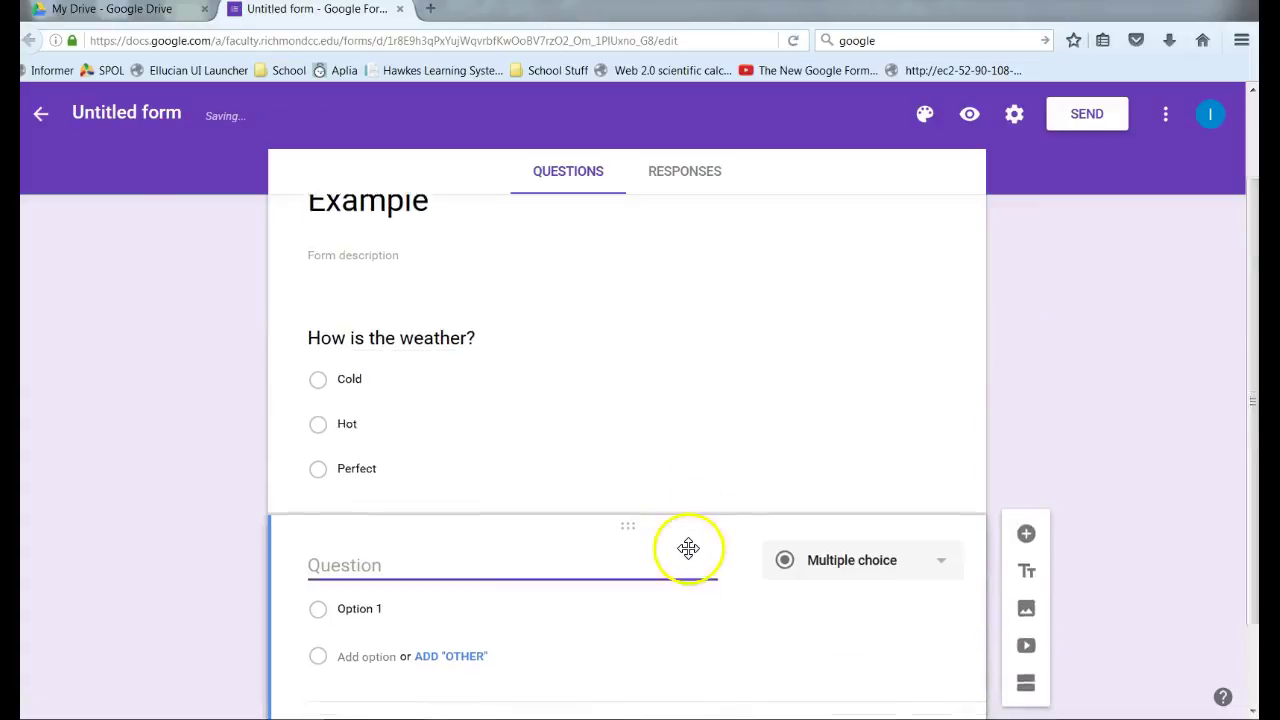
{"action": "scroll", "coordinate": [688, 548], "scroll_direction": "down", "scroll_amount": 2}
{"action": "left_click", "coordinate": [942, 470]}
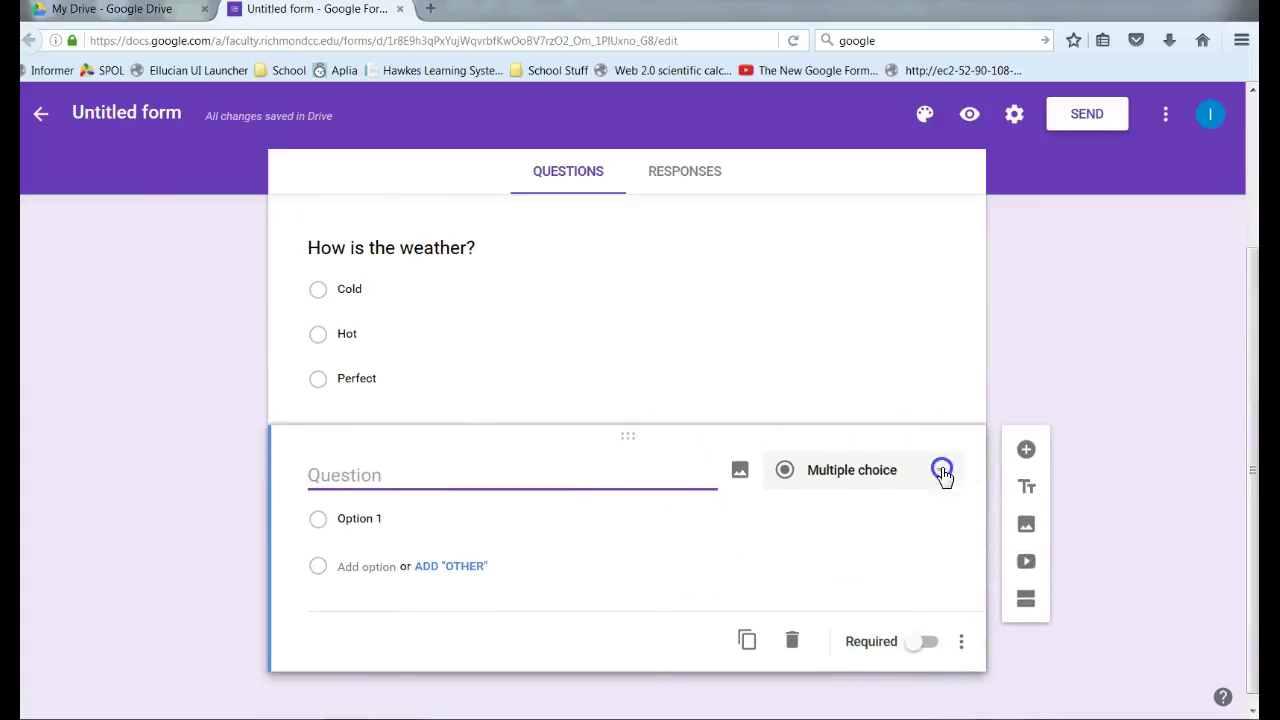
{"action": "left_click", "coordinate": [838, 370]}
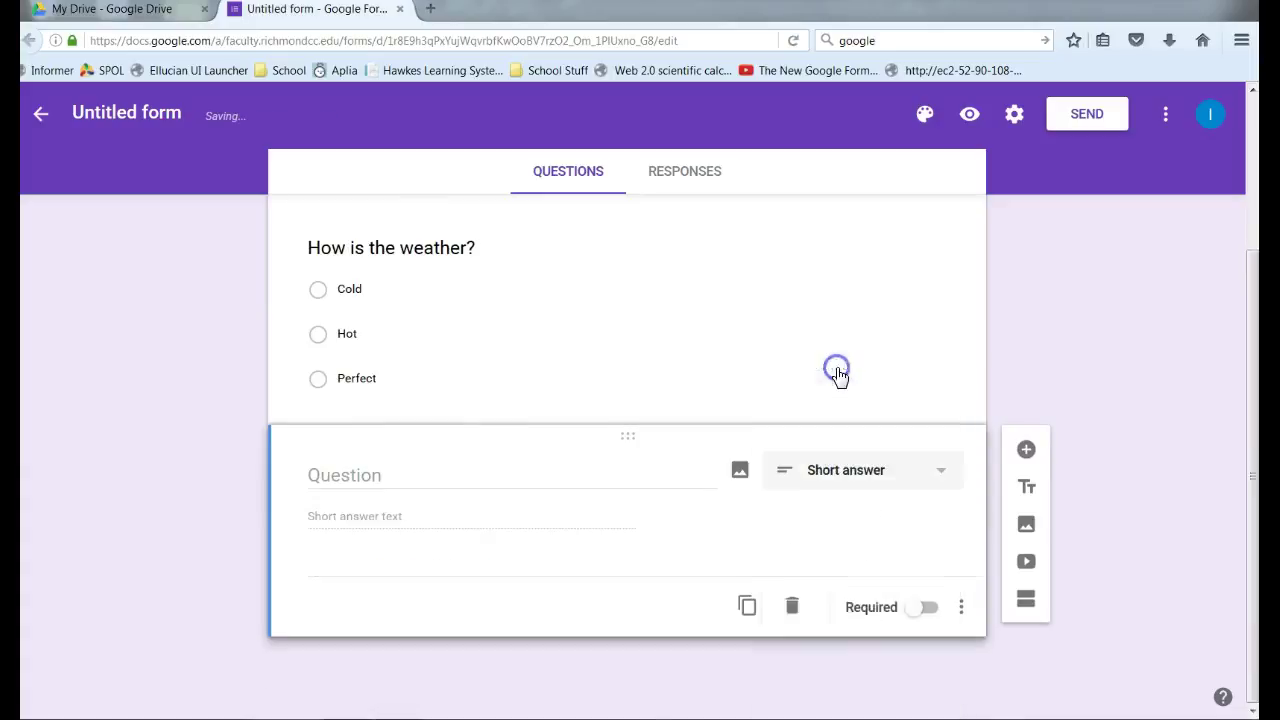
{"action": "left_click", "coordinate": [325, 495]}
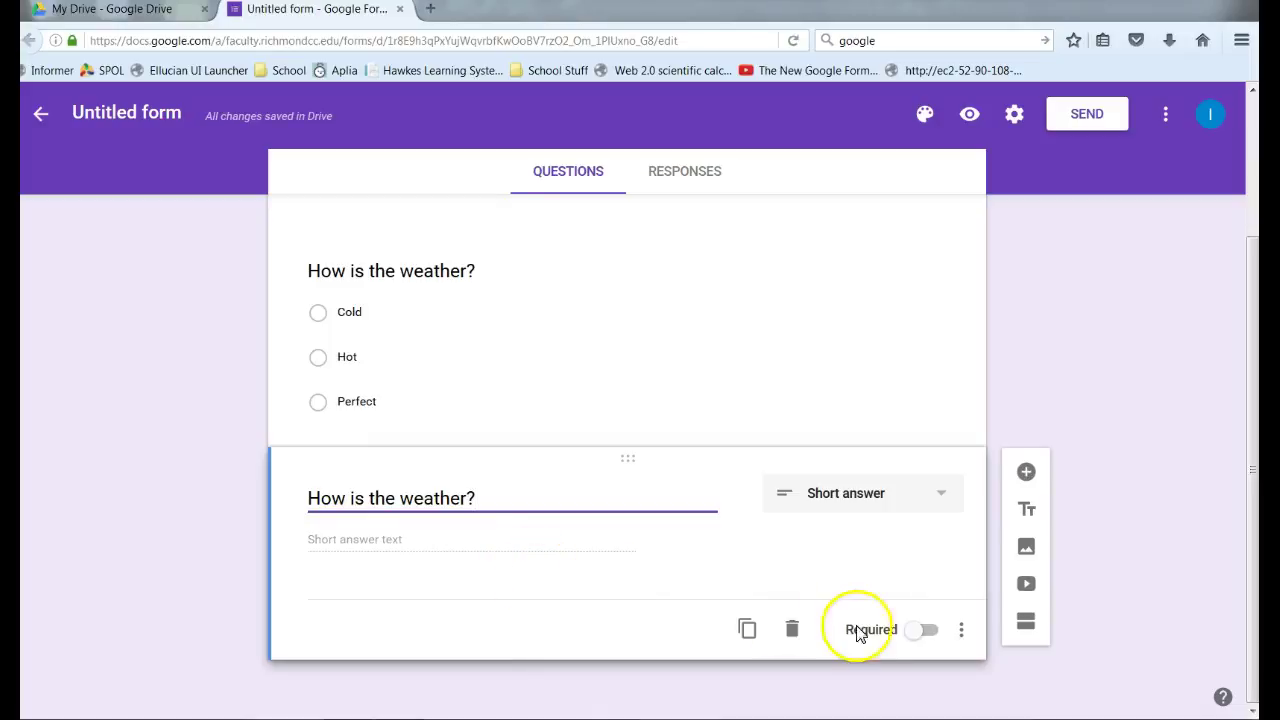
{"action": "left_click", "coordinate": [929, 640]}
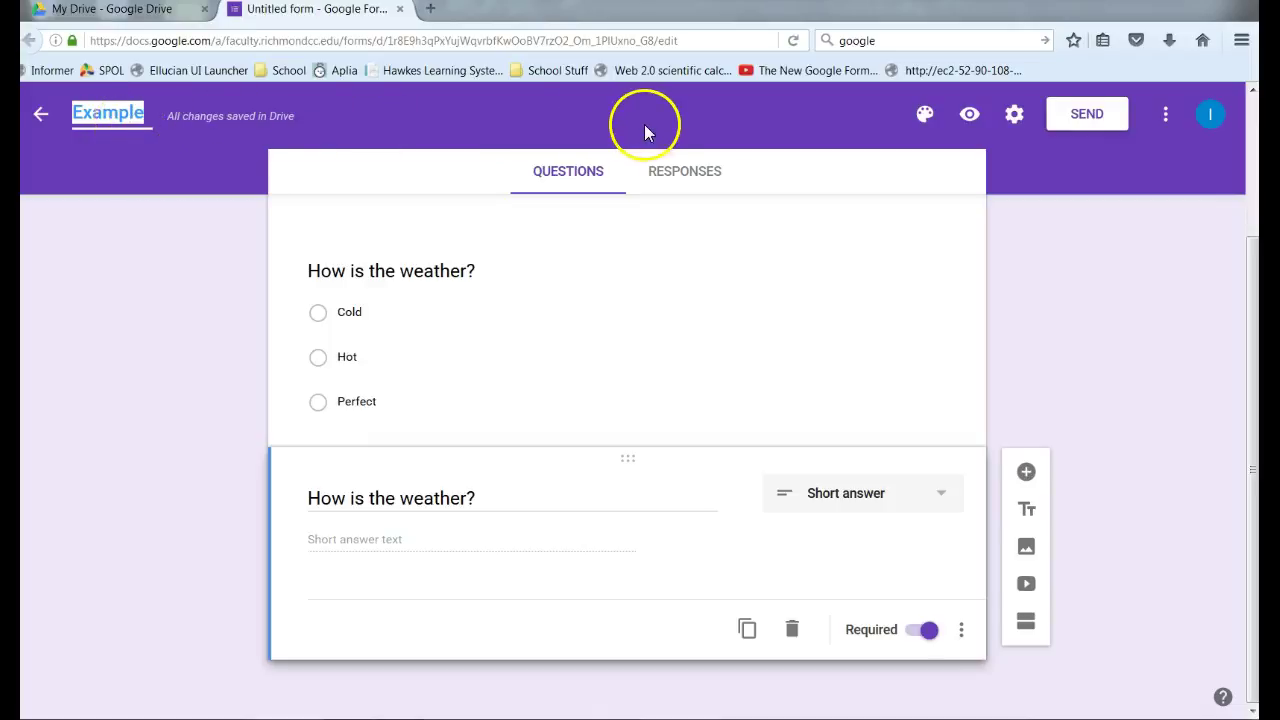
Preview the form, try submitting it with the required question left blank, and return to editing
{"action": "left_click", "coordinate": [970, 118]}
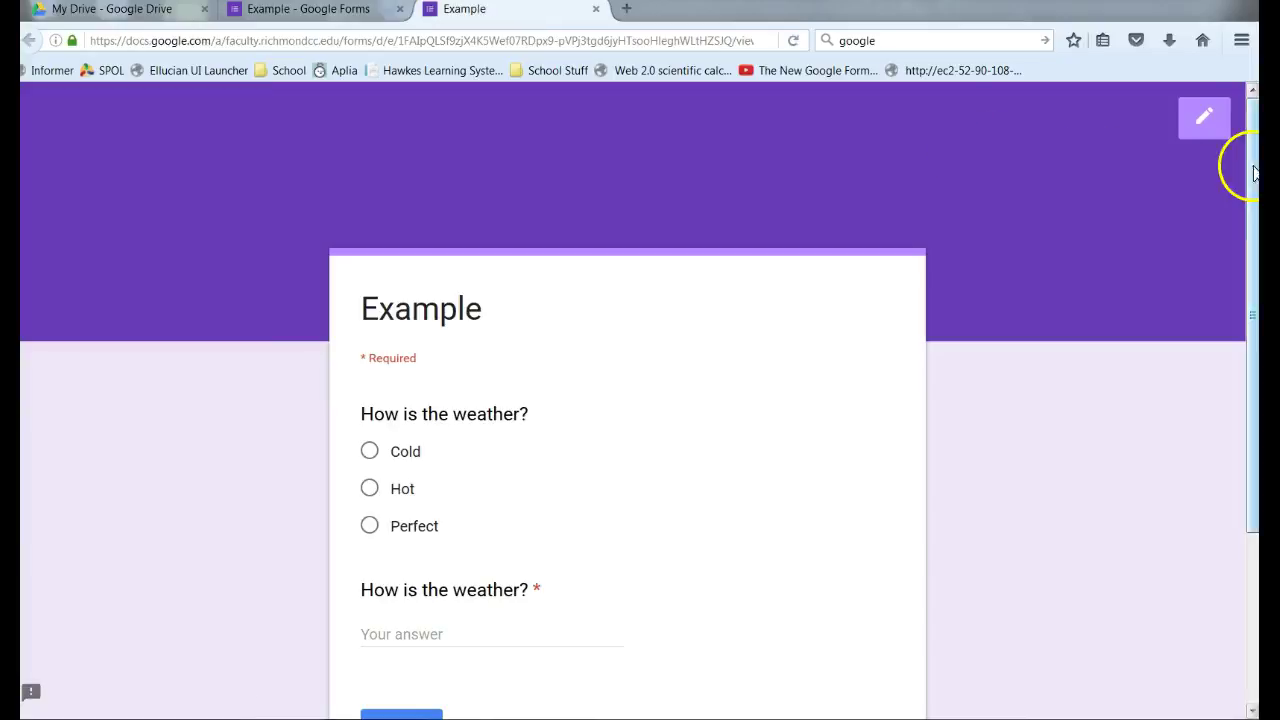
{"action": "left_click_drag", "start_coordinate": [1252, 168], "coordinate": [1252, 244]}
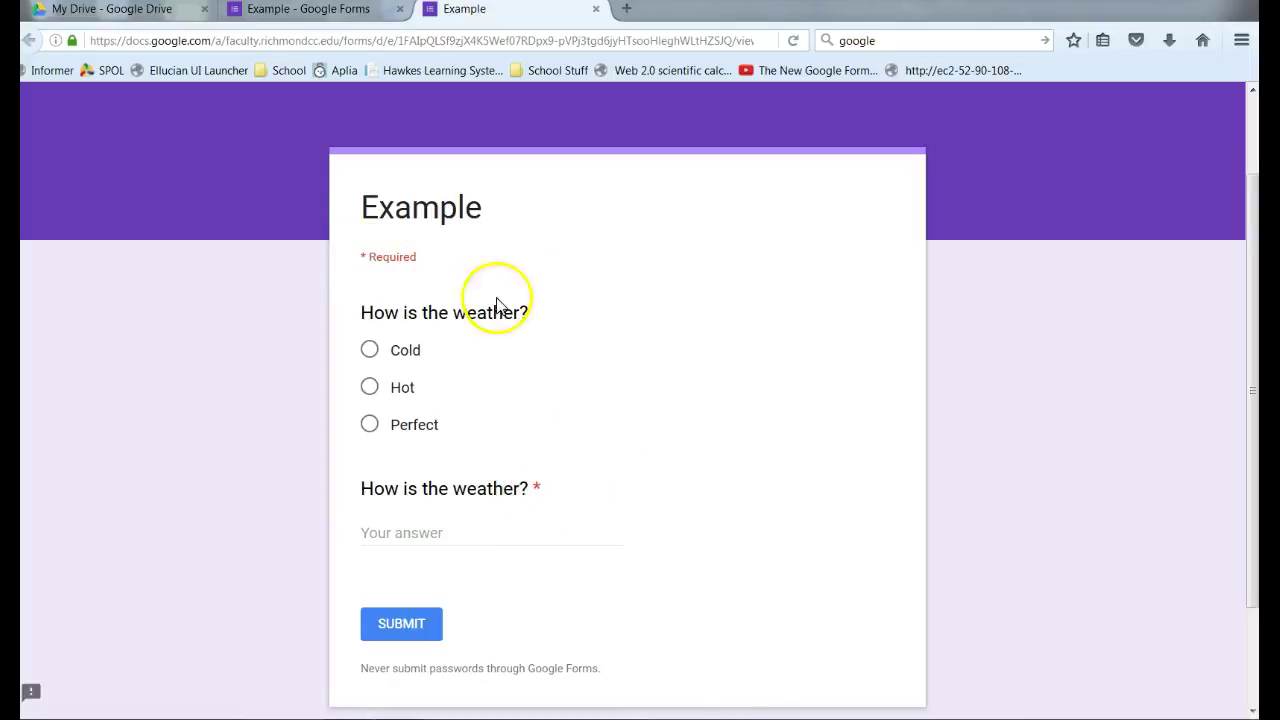
{"action": "left_click", "coordinate": [420, 630]}
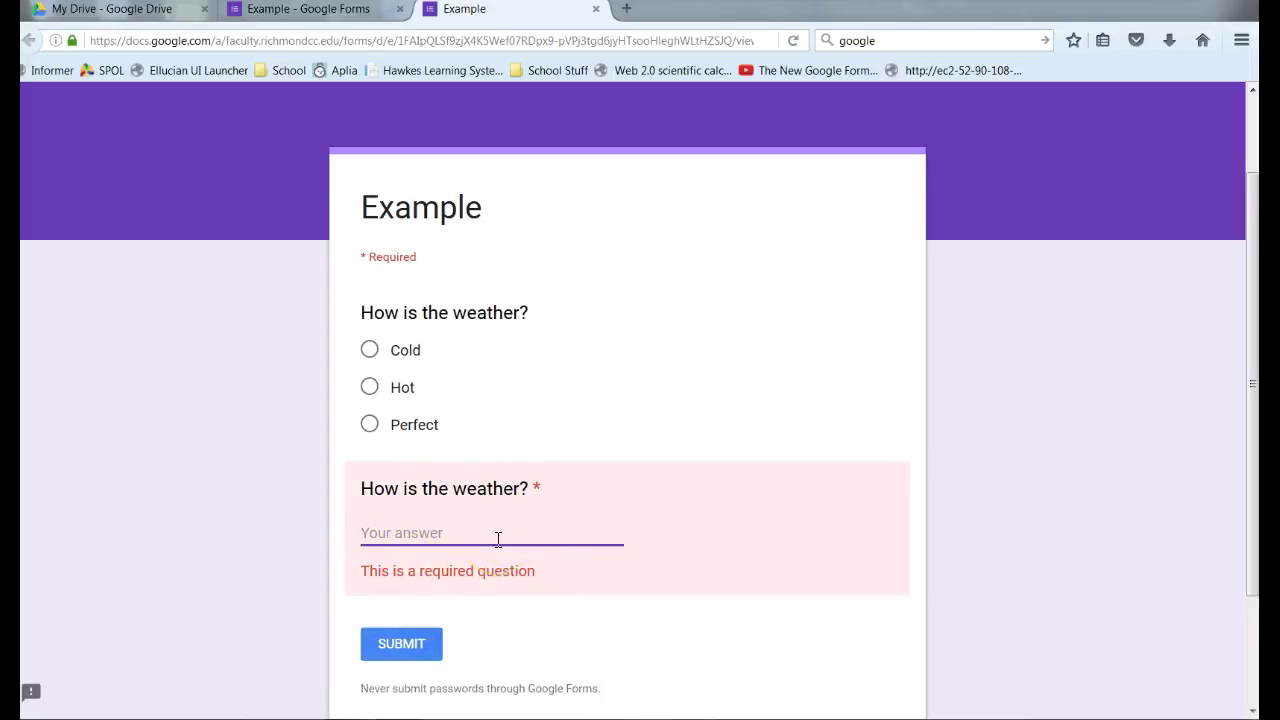
{"action": "scroll", "coordinate": [612, 634], "scroll_direction": "down", "scroll_amount": 3}
{"action": "scroll", "coordinate": [614, 634], "scroll_direction": "up", "scroll_amount": 4}
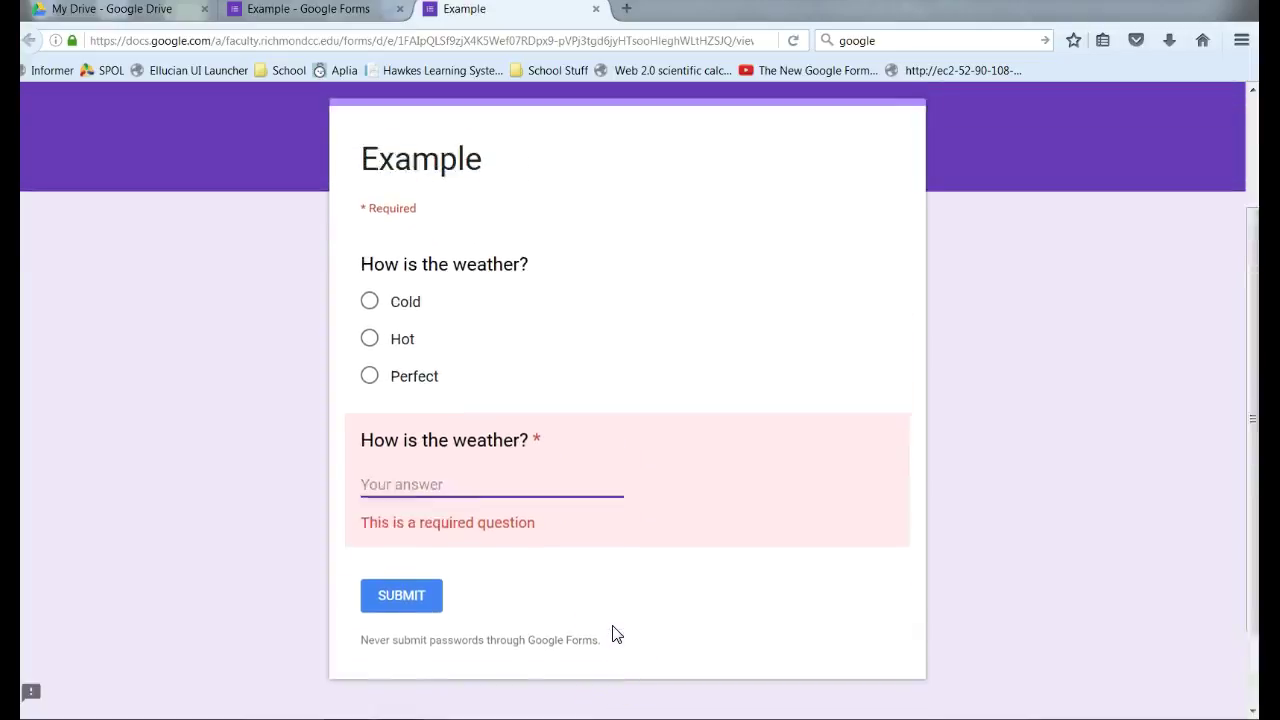
{"action": "scroll", "coordinate": [1040, 428], "scroll_direction": "up", "scroll_amount": 2}
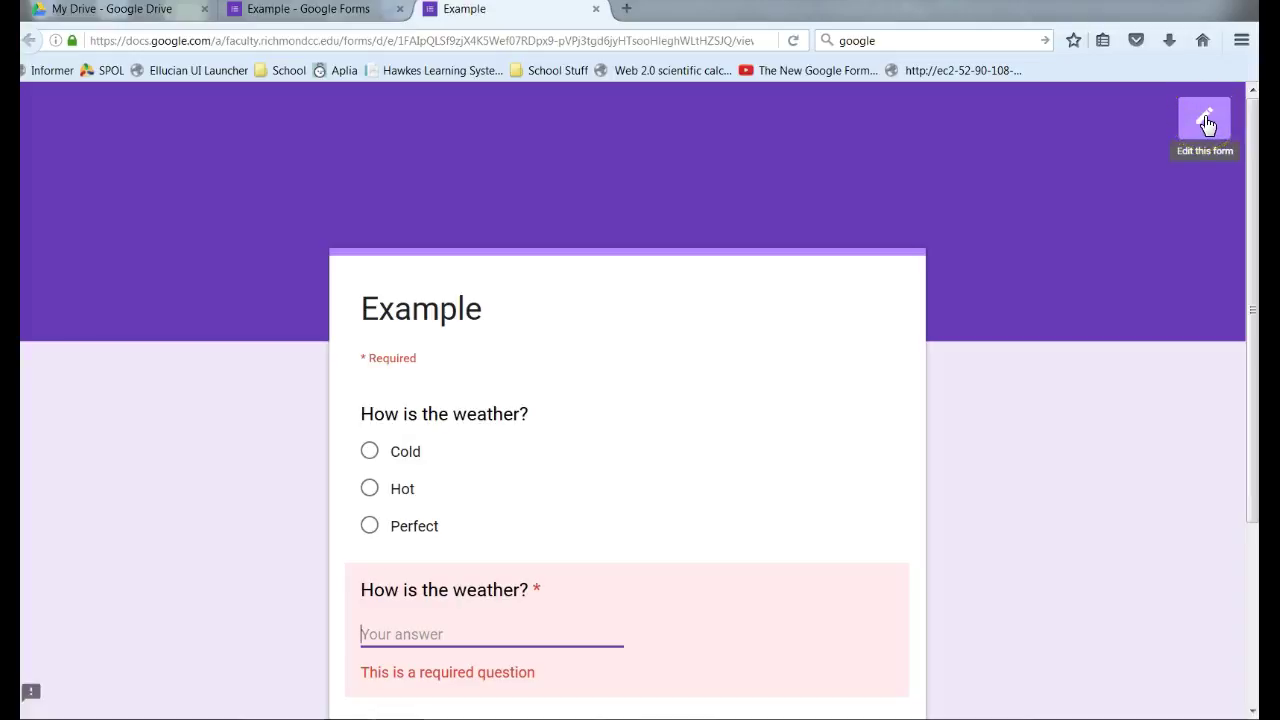
{"action": "left_click", "coordinate": [1205, 120]}
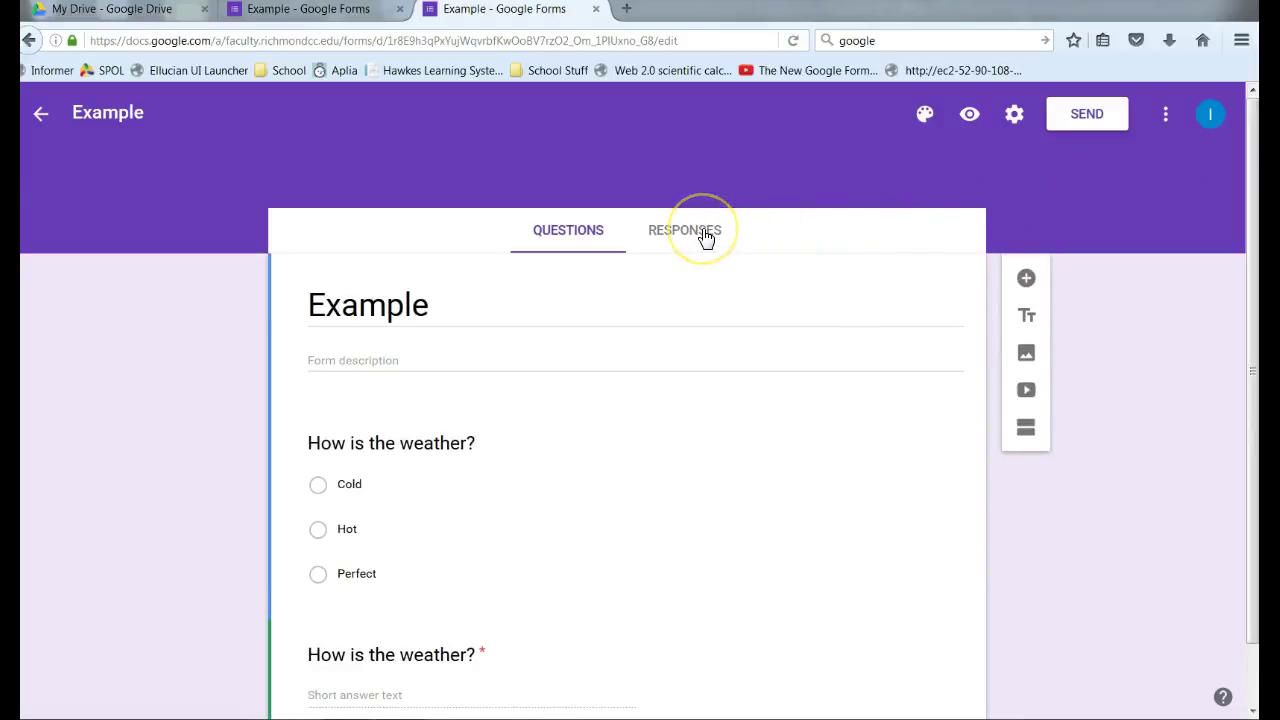
Review the form's email and link sending options, select the shareable link's text, and close the send dialog without sending
{"action": "left_click", "coordinate": [1090, 125]}
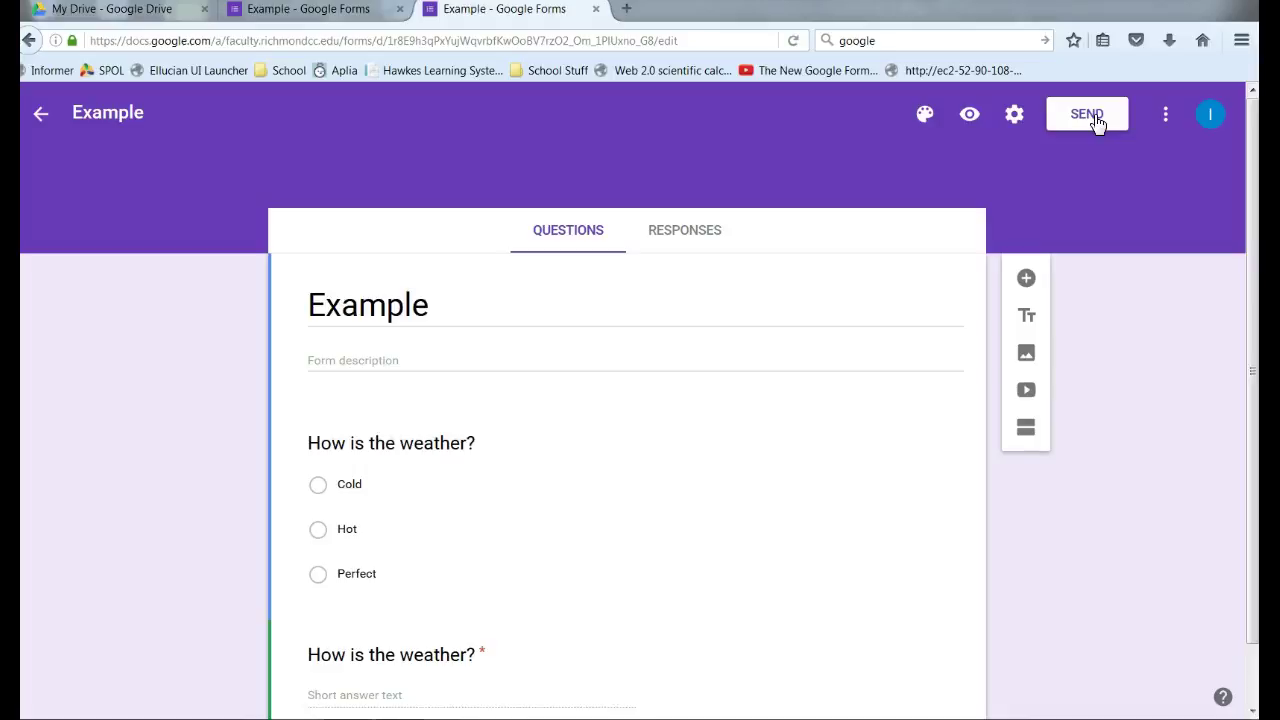
{"action": "left_click", "coordinate": [1097, 120]}
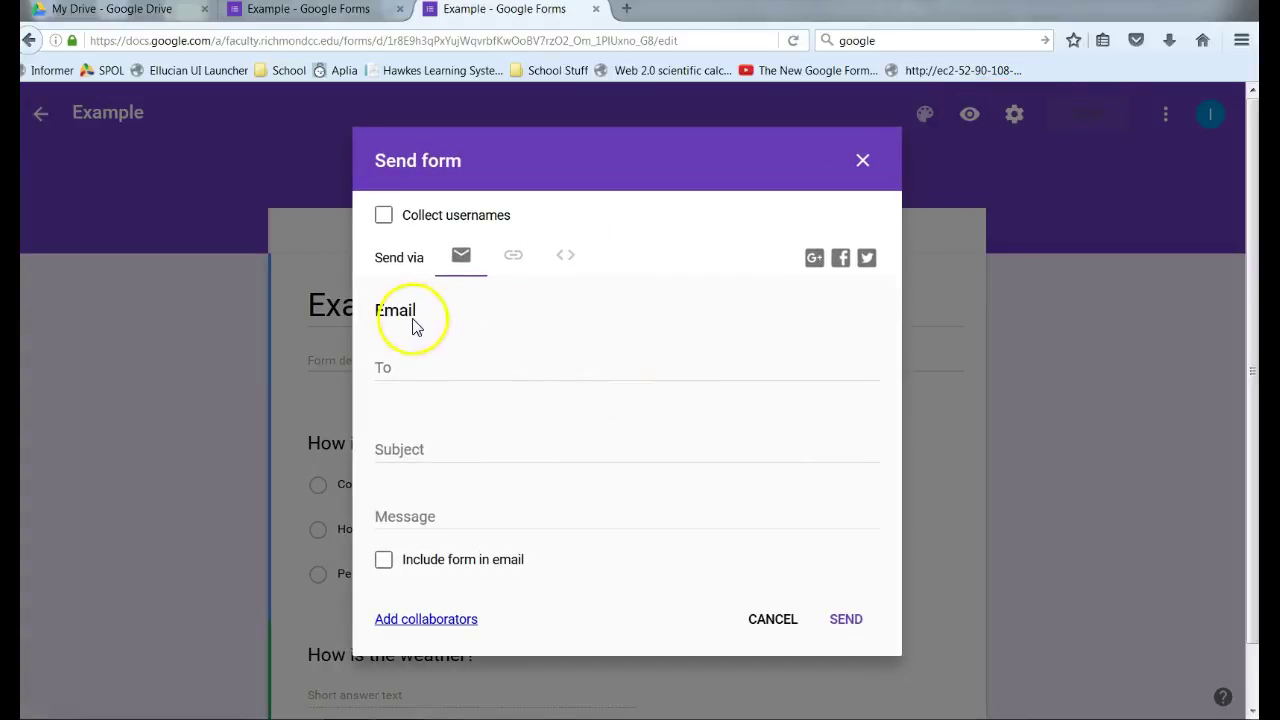
{"action": "left_click", "coordinate": [671, 367]}
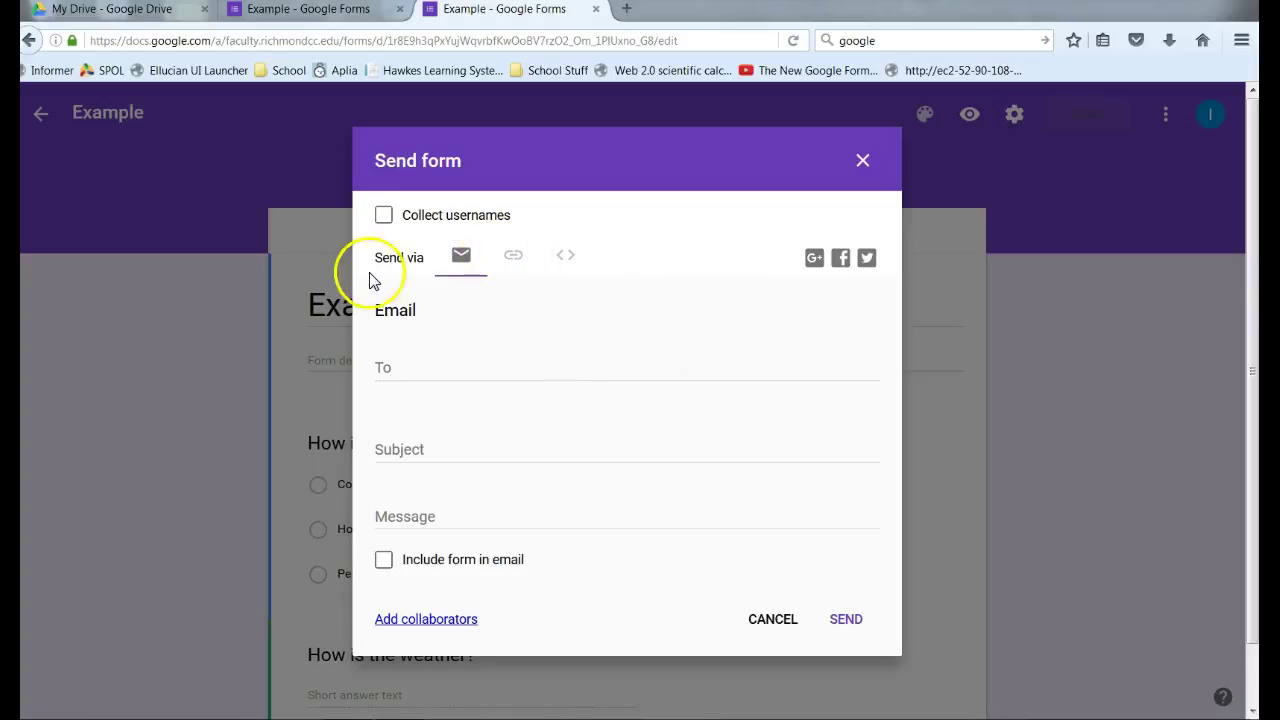
{"action": "left_click", "coordinate": [516, 260]}
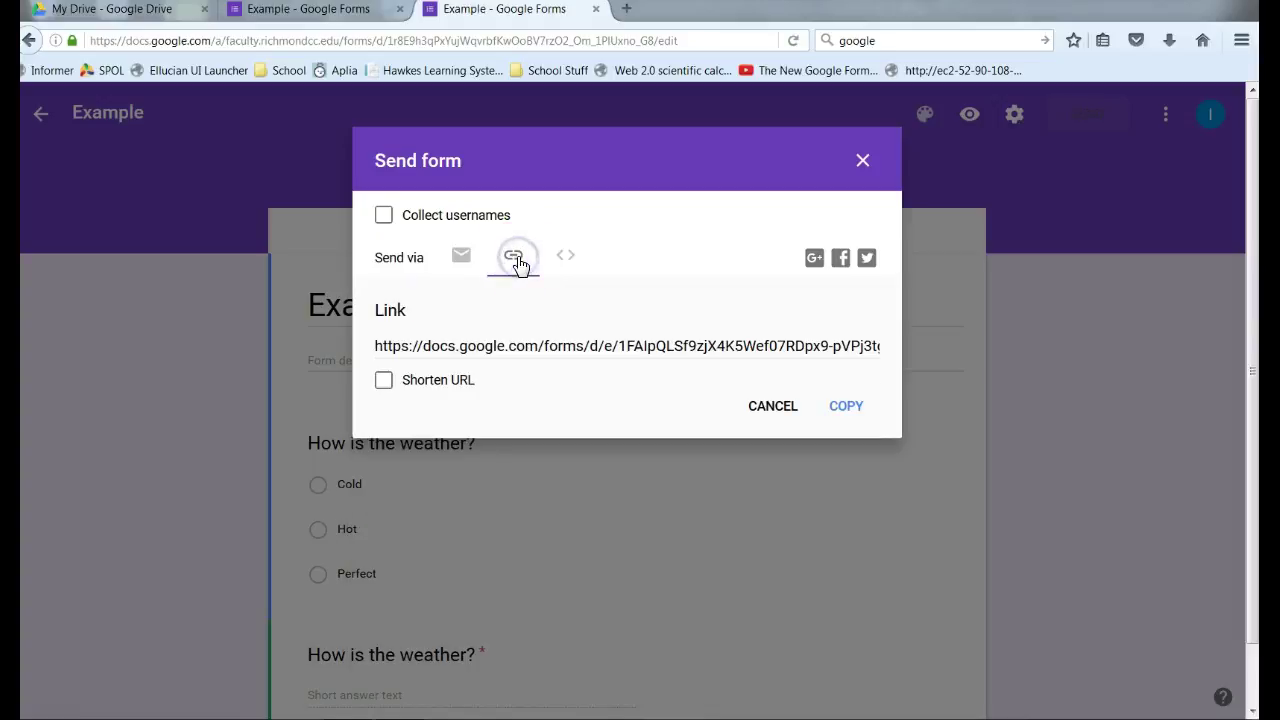
{"action": "left_click", "coordinate": [503, 345]}
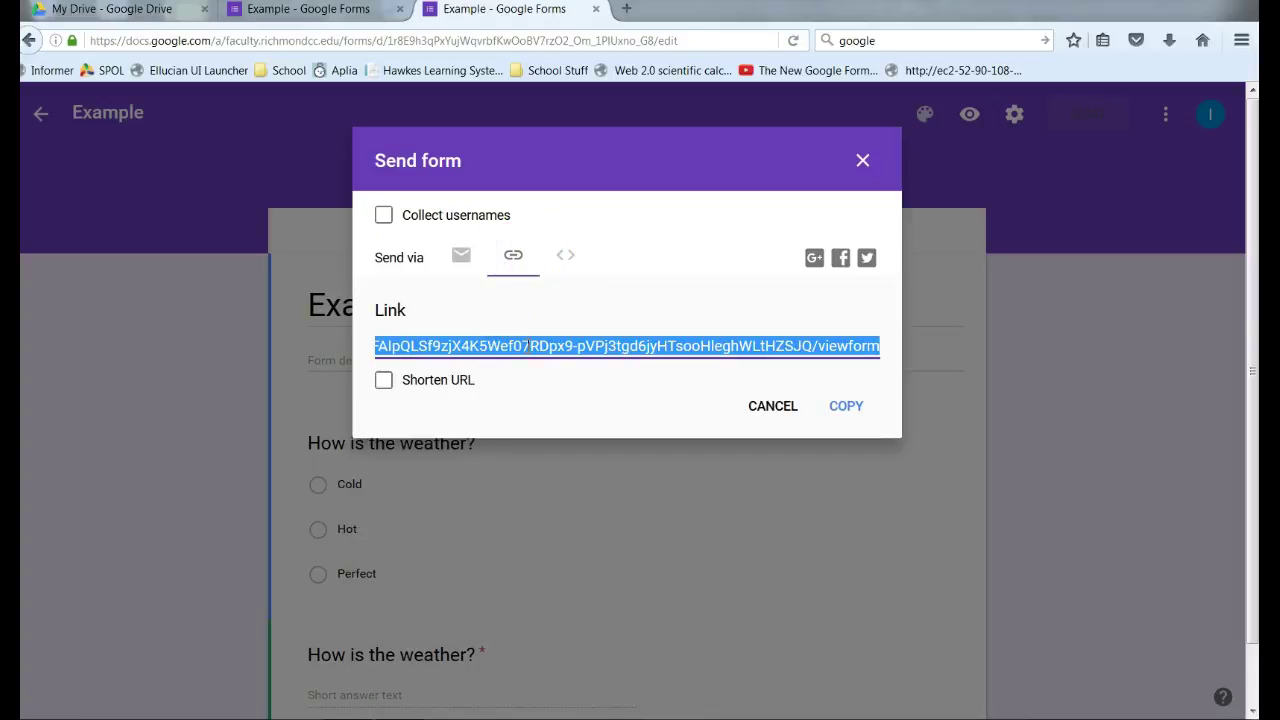
{"action": "left_click", "coordinate": [562, 347]}
{"action": "left_click", "coordinate": [863, 161]}
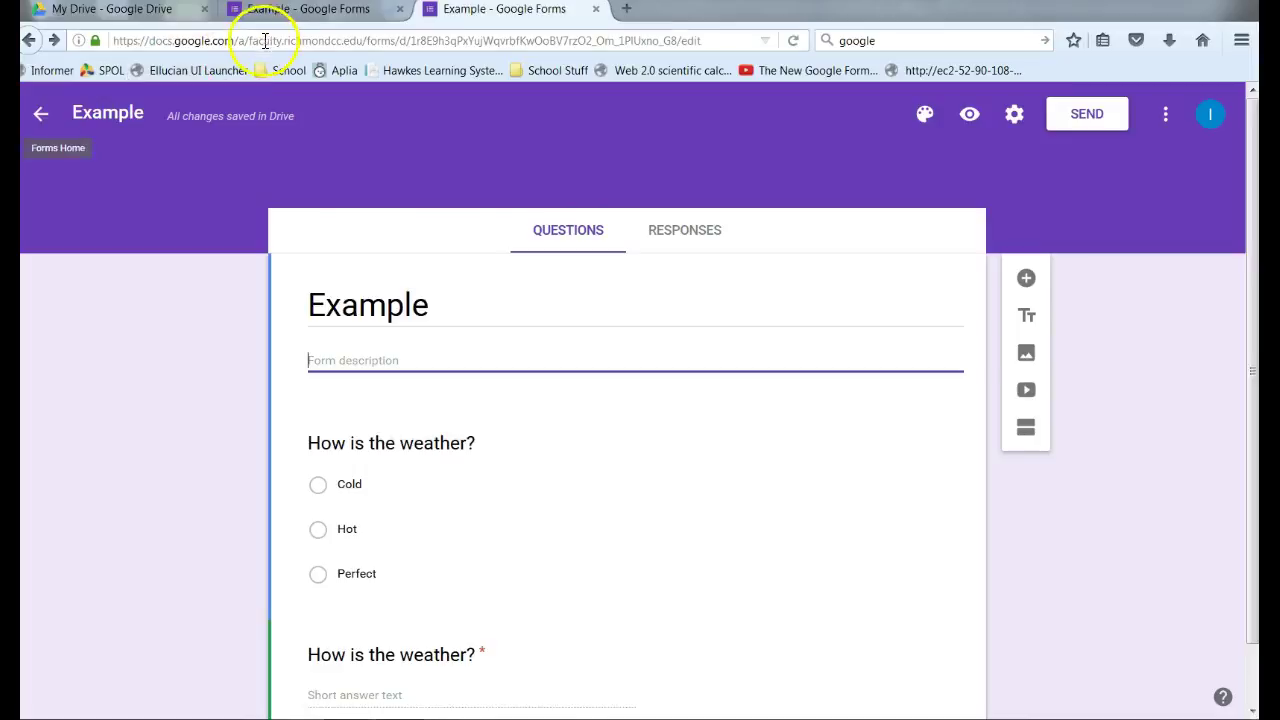
Reopen the Example form from My Drive and open its preview
{"action": "left_click", "coordinate": [166, 18]}
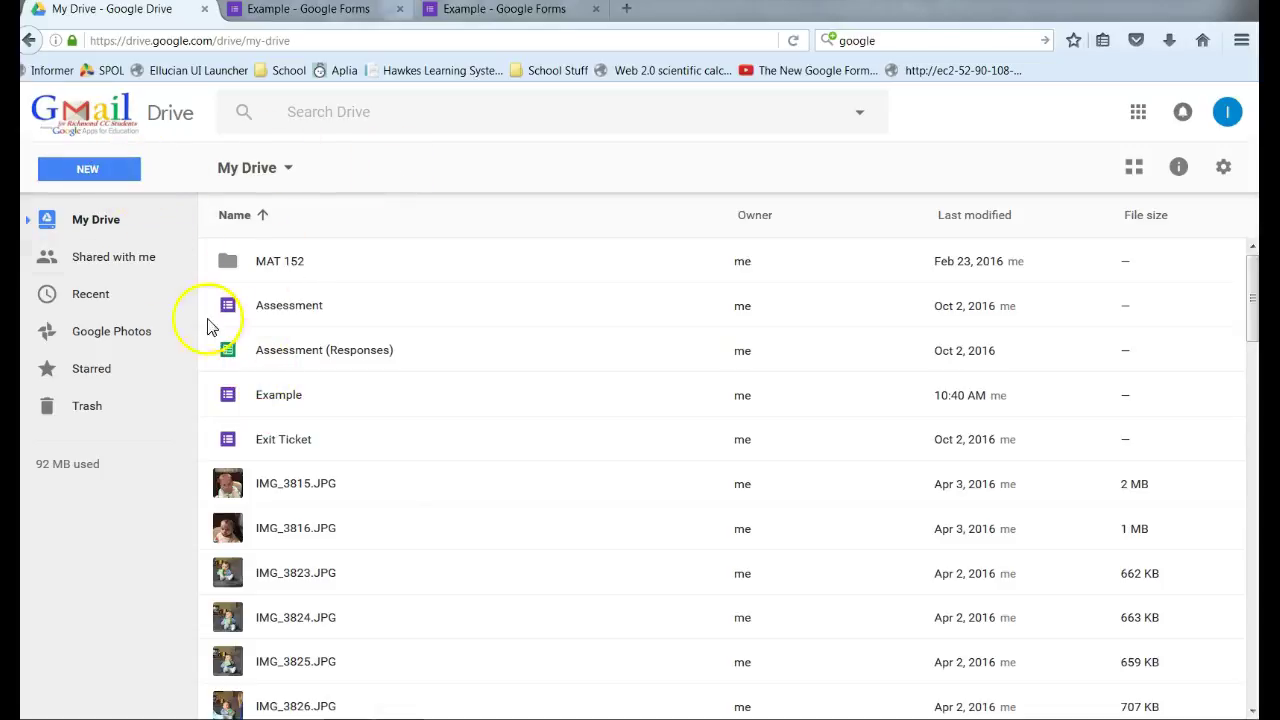
{"action": "double_click", "coordinate": [281, 394]}
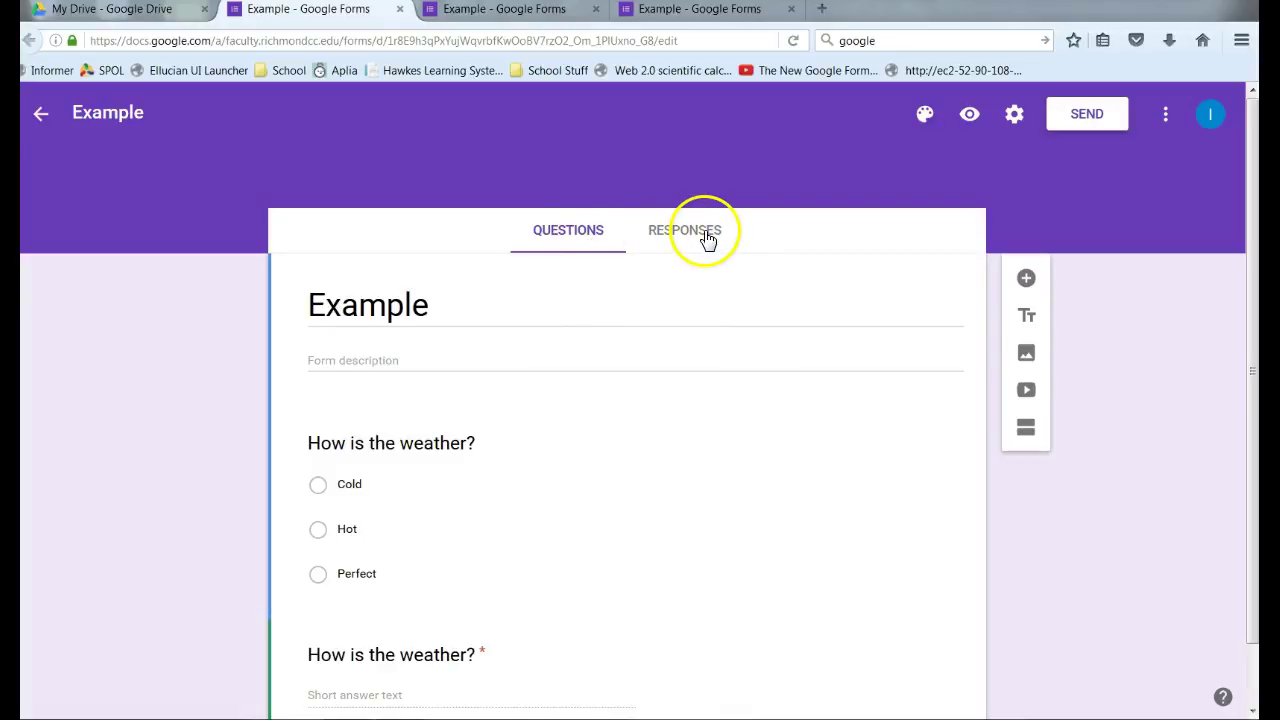
{"action": "scroll", "coordinate": [686, 240], "scroll_direction": "down", "scroll_amount": 1}
{"action": "left_click", "coordinate": [964, 122]}
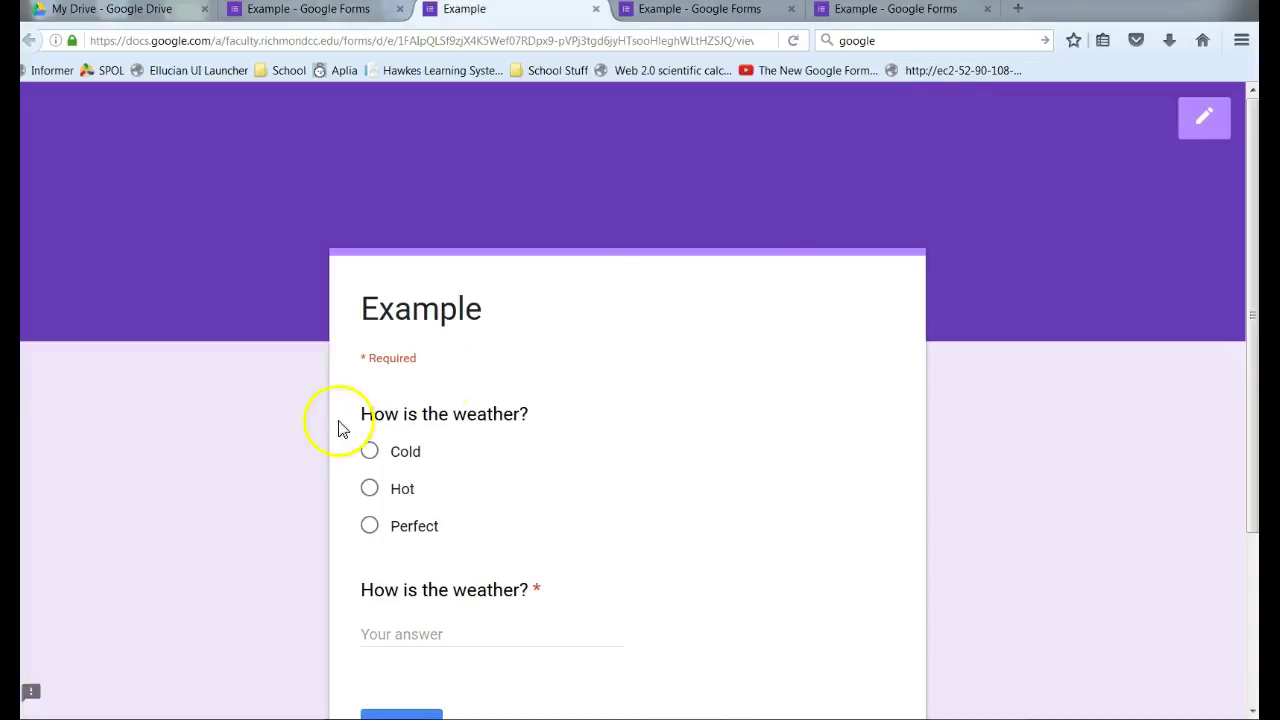
Submit a test response with Cold as the multiple-choice answer and "cold" as the short answer
{"action": "left_click", "coordinate": [370, 452]}
{"action": "left_click", "coordinate": [408, 637]}
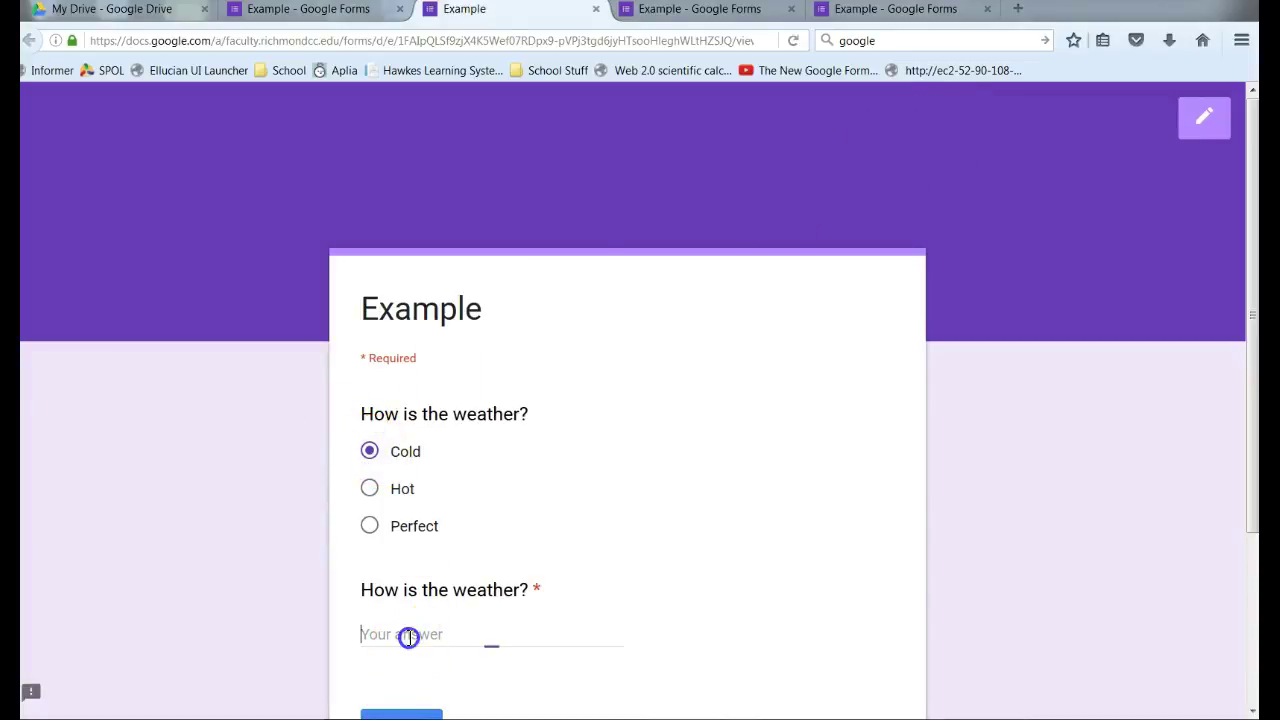
{"action": "type", "text": "cold"}
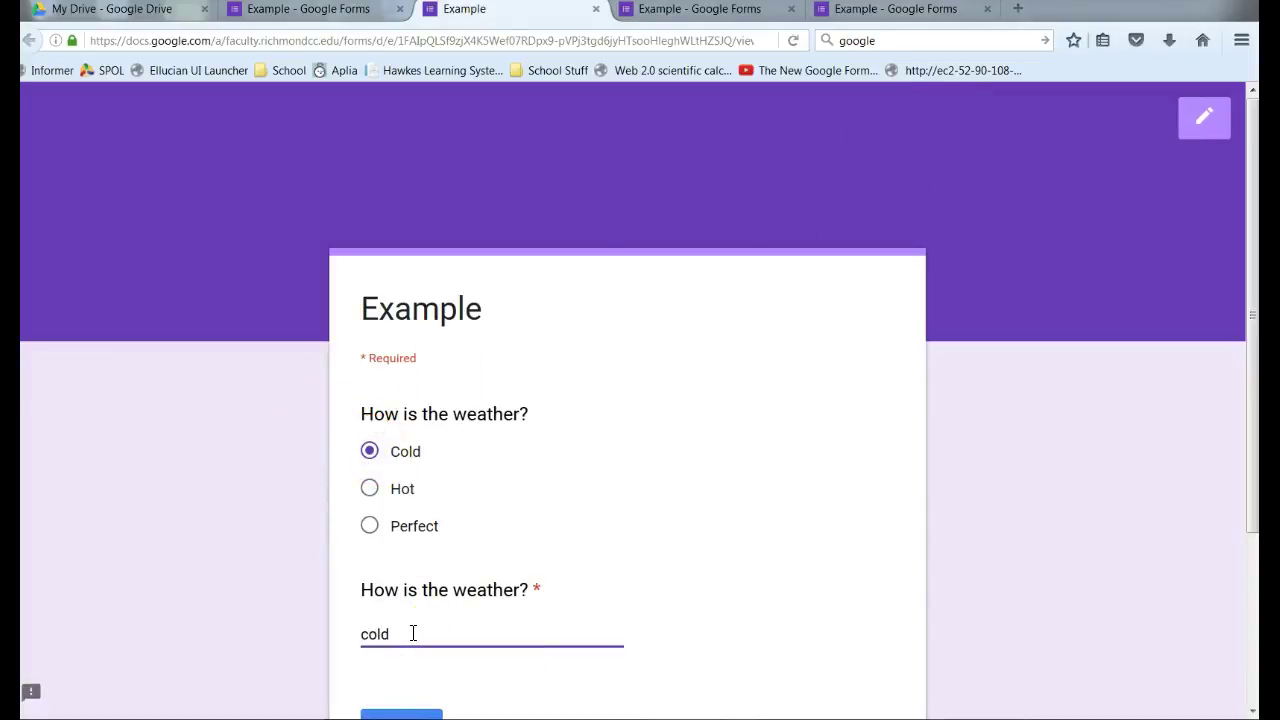
{"action": "scroll", "coordinate": [413, 632], "scroll_direction": "down", "scroll_amount": 2}
{"action": "left_click", "coordinate": [415, 527]}
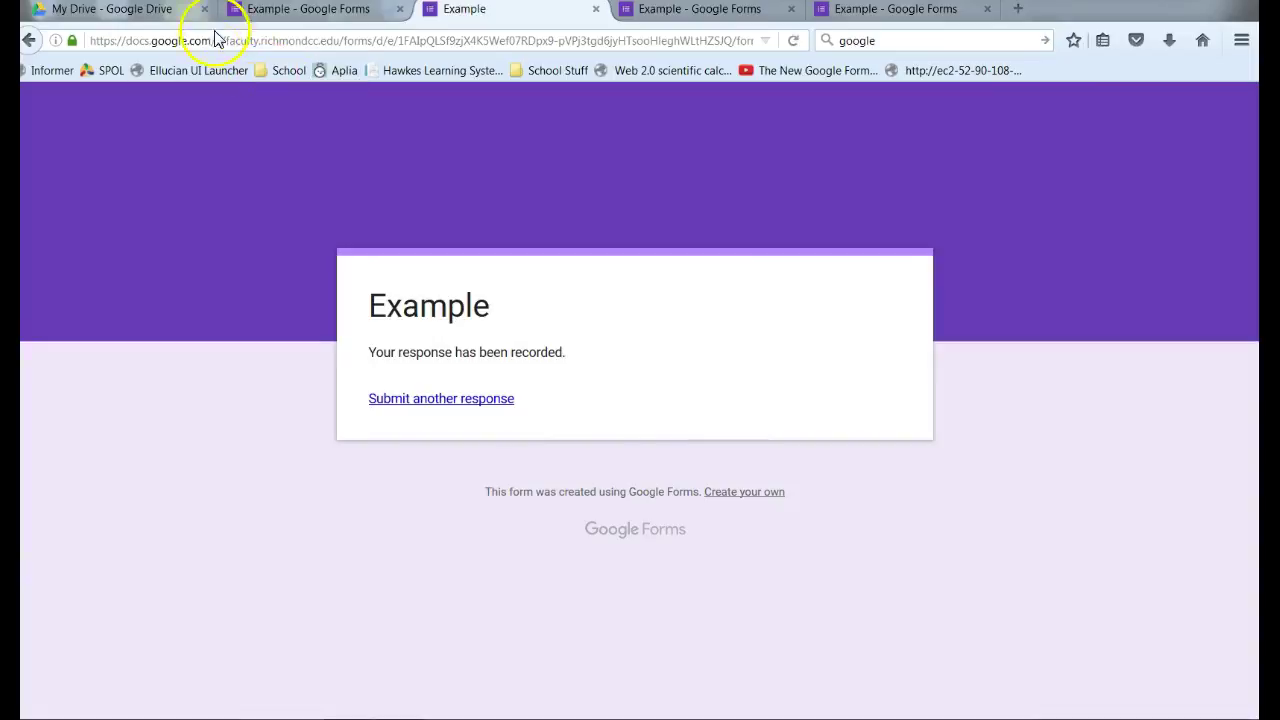
Return to the form editor and examine the response summary for both weather questions
{"action": "left_click", "coordinate": [320, 16]}
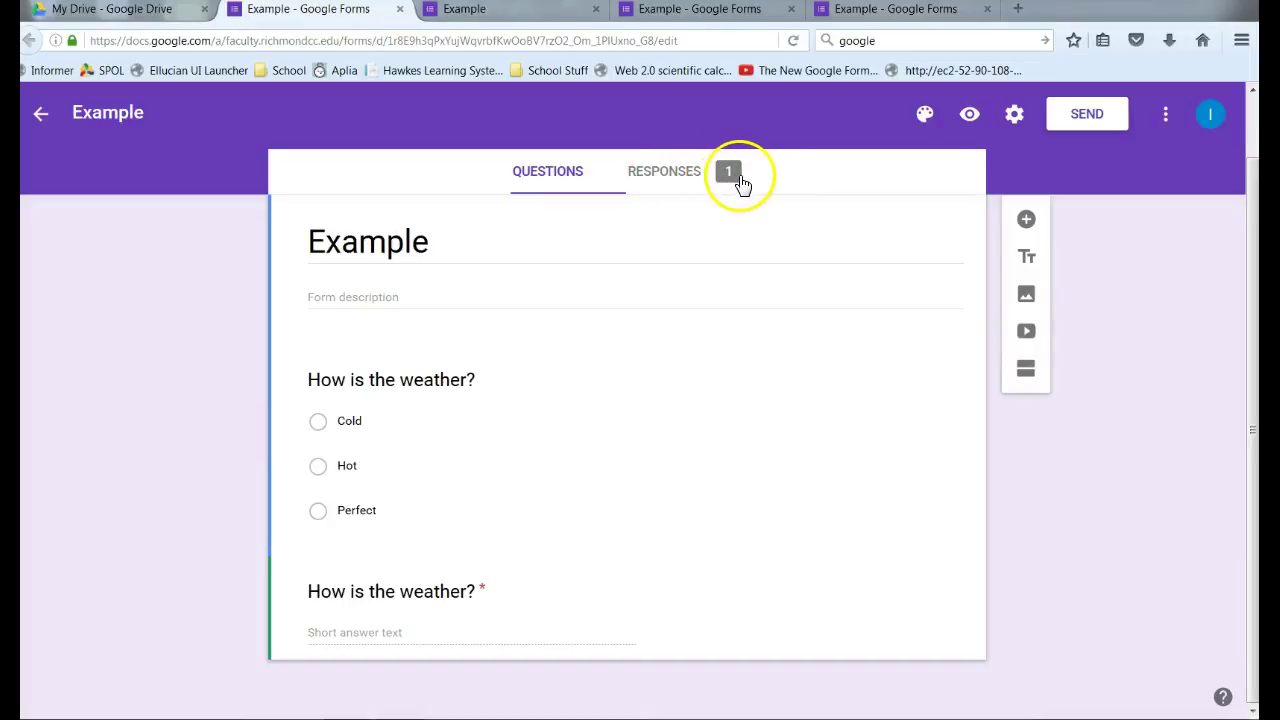
{"action": "left_click", "coordinate": [681, 178]}
{"action": "left_click_drag", "start_coordinate": [1251, 219], "coordinate": [1256, 358]}
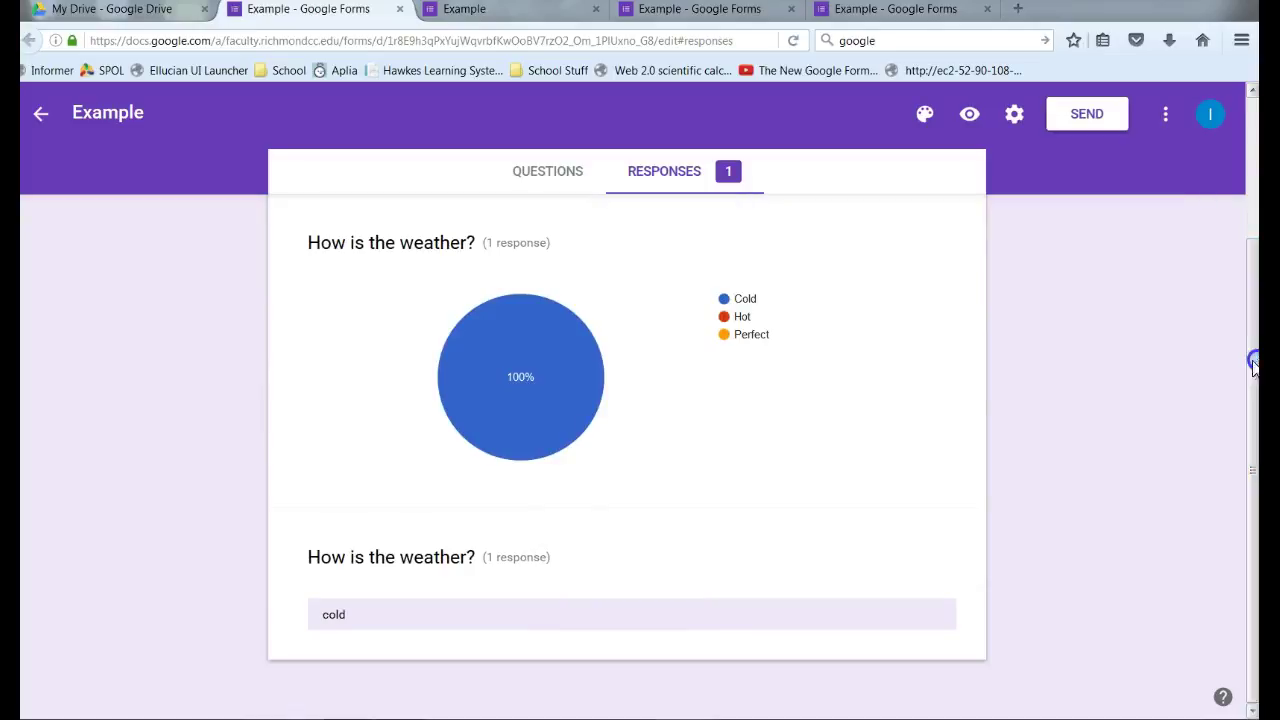
{"action": "mouse_move", "coordinate": [527, 338]}
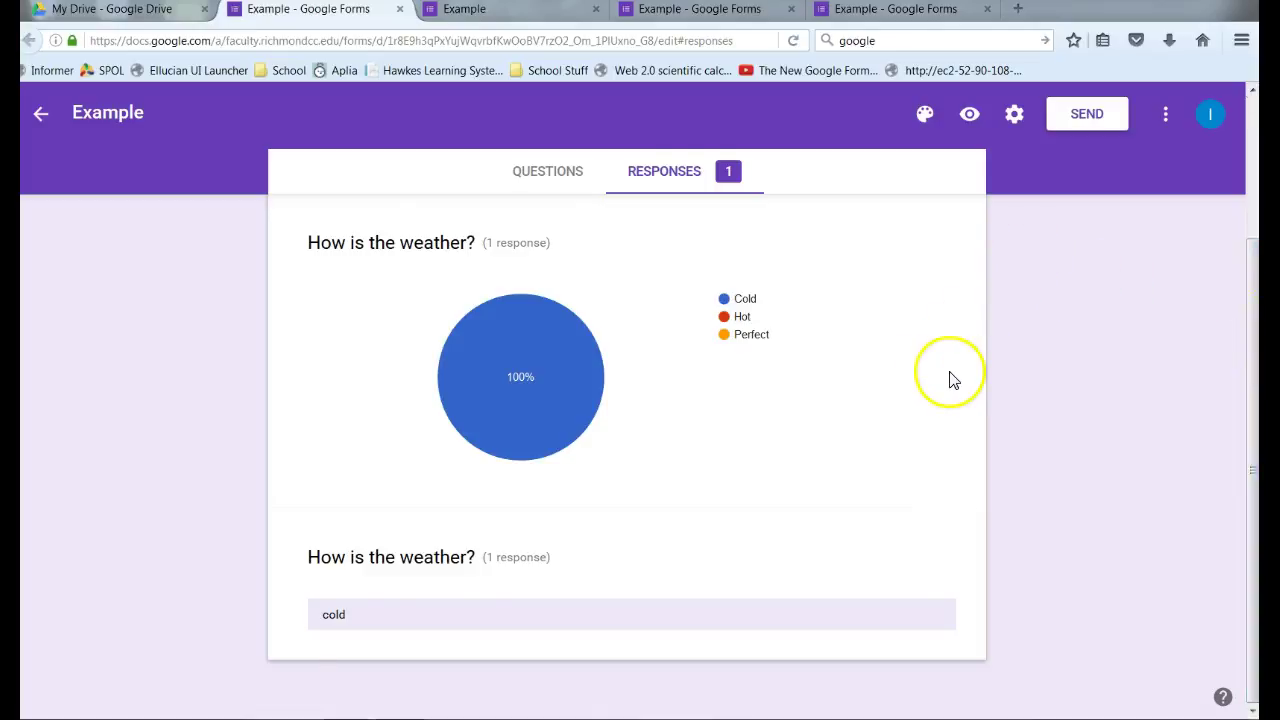
Create a new spreadsheet named Example (Responses) as the destination for the form's responses
{"action": "scroll", "coordinate": [951, 377], "scroll_direction": "up", "scroll_amount": 3}
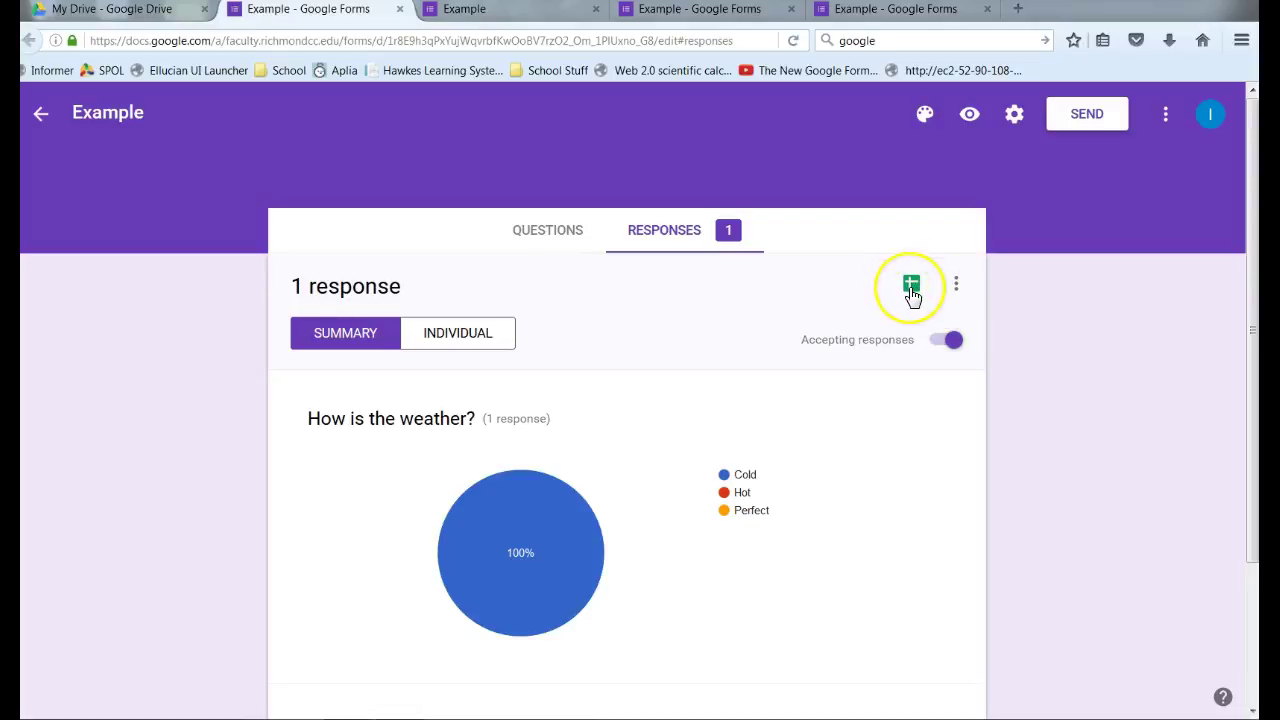
{"action": "left_click", "coordinate": [911, 286]}
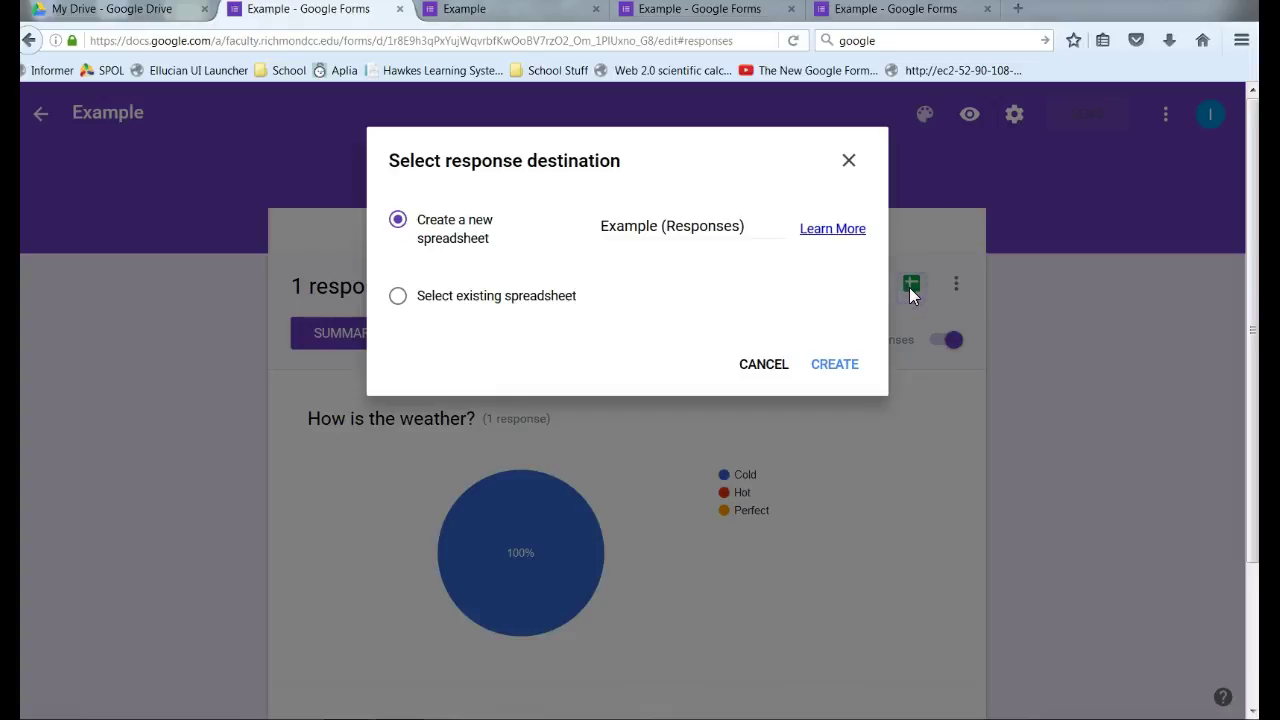
{"action": "left_click", "coordinate": [835, 366]}
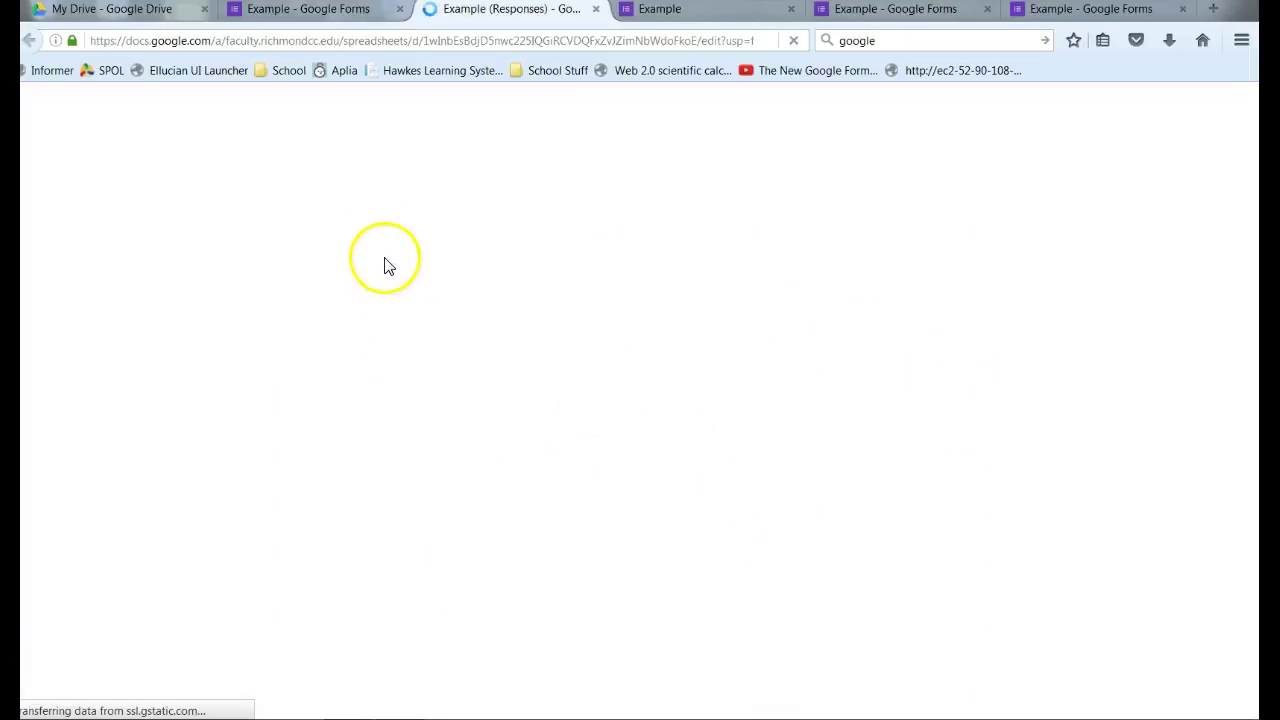